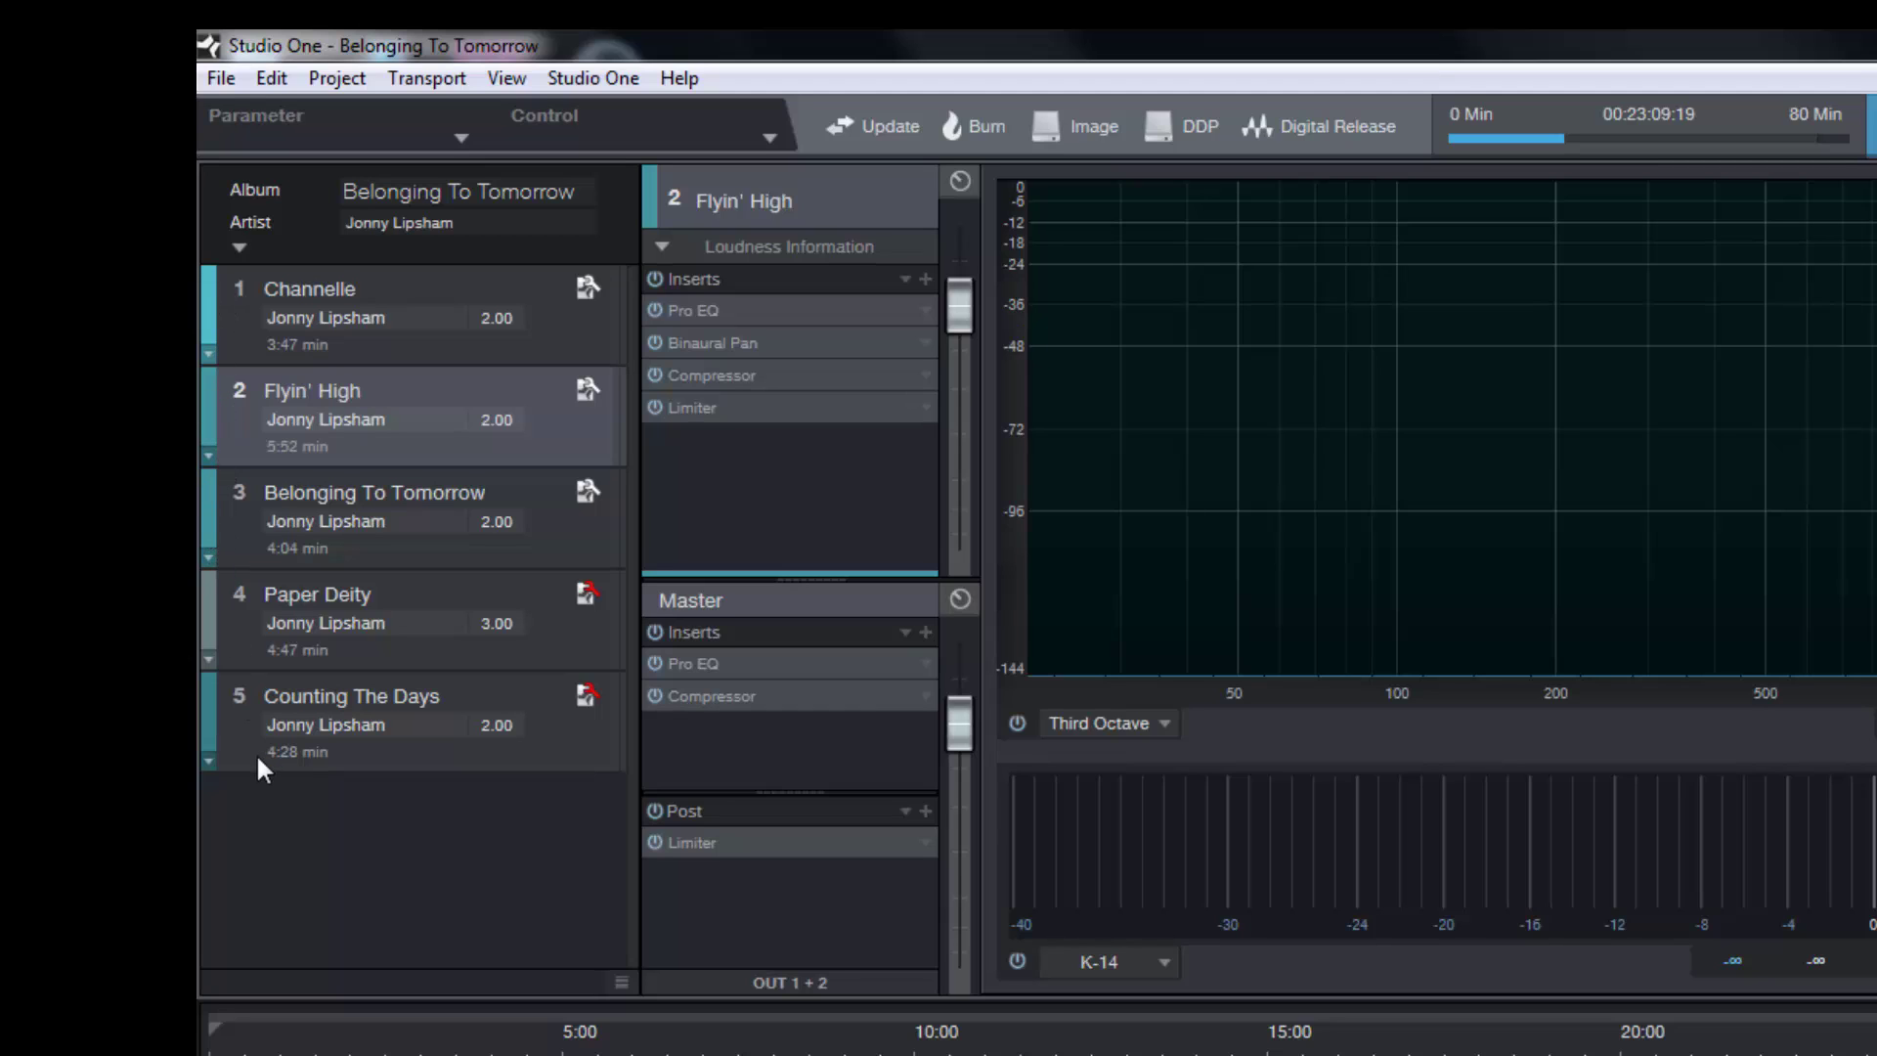
Change the colour of the first track, Channelle, to bright yellow-green
{"action": "right_click", "coordinate": [210, 315]}
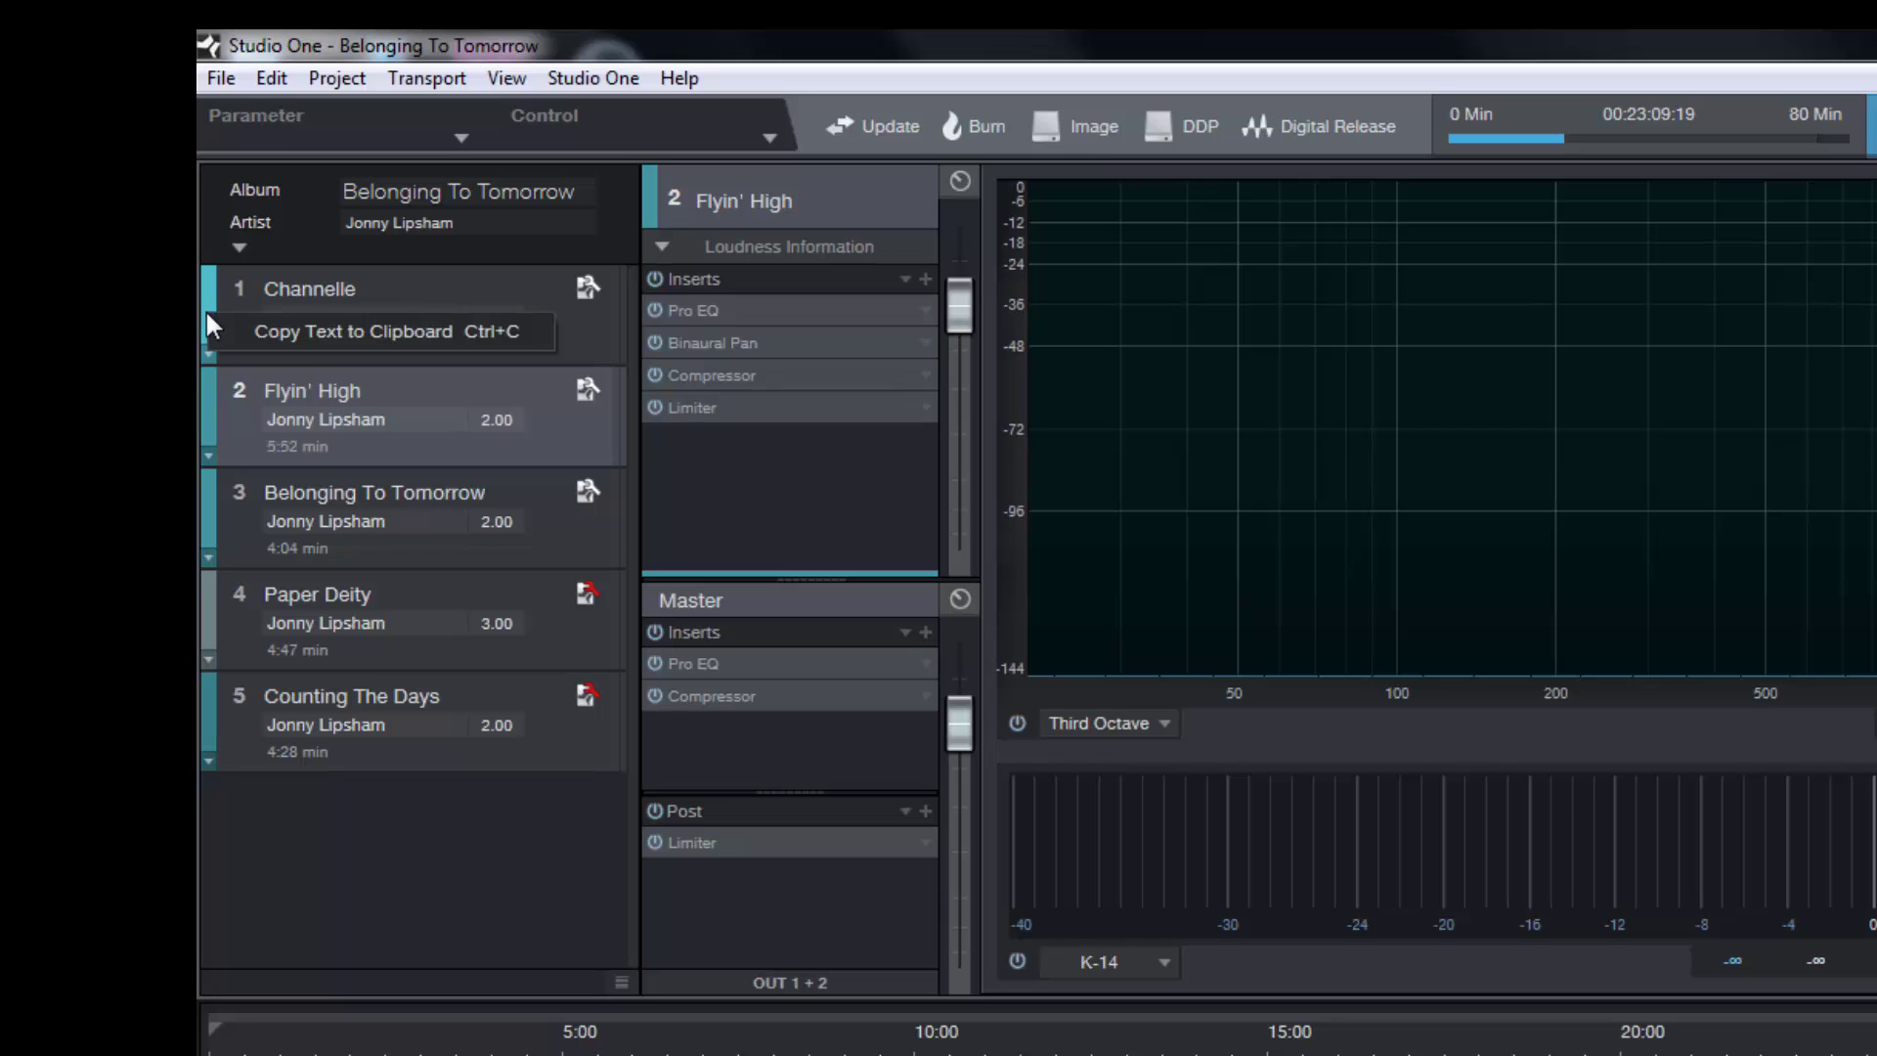
{"action": "left_click", "coordinate": [410, 281]}
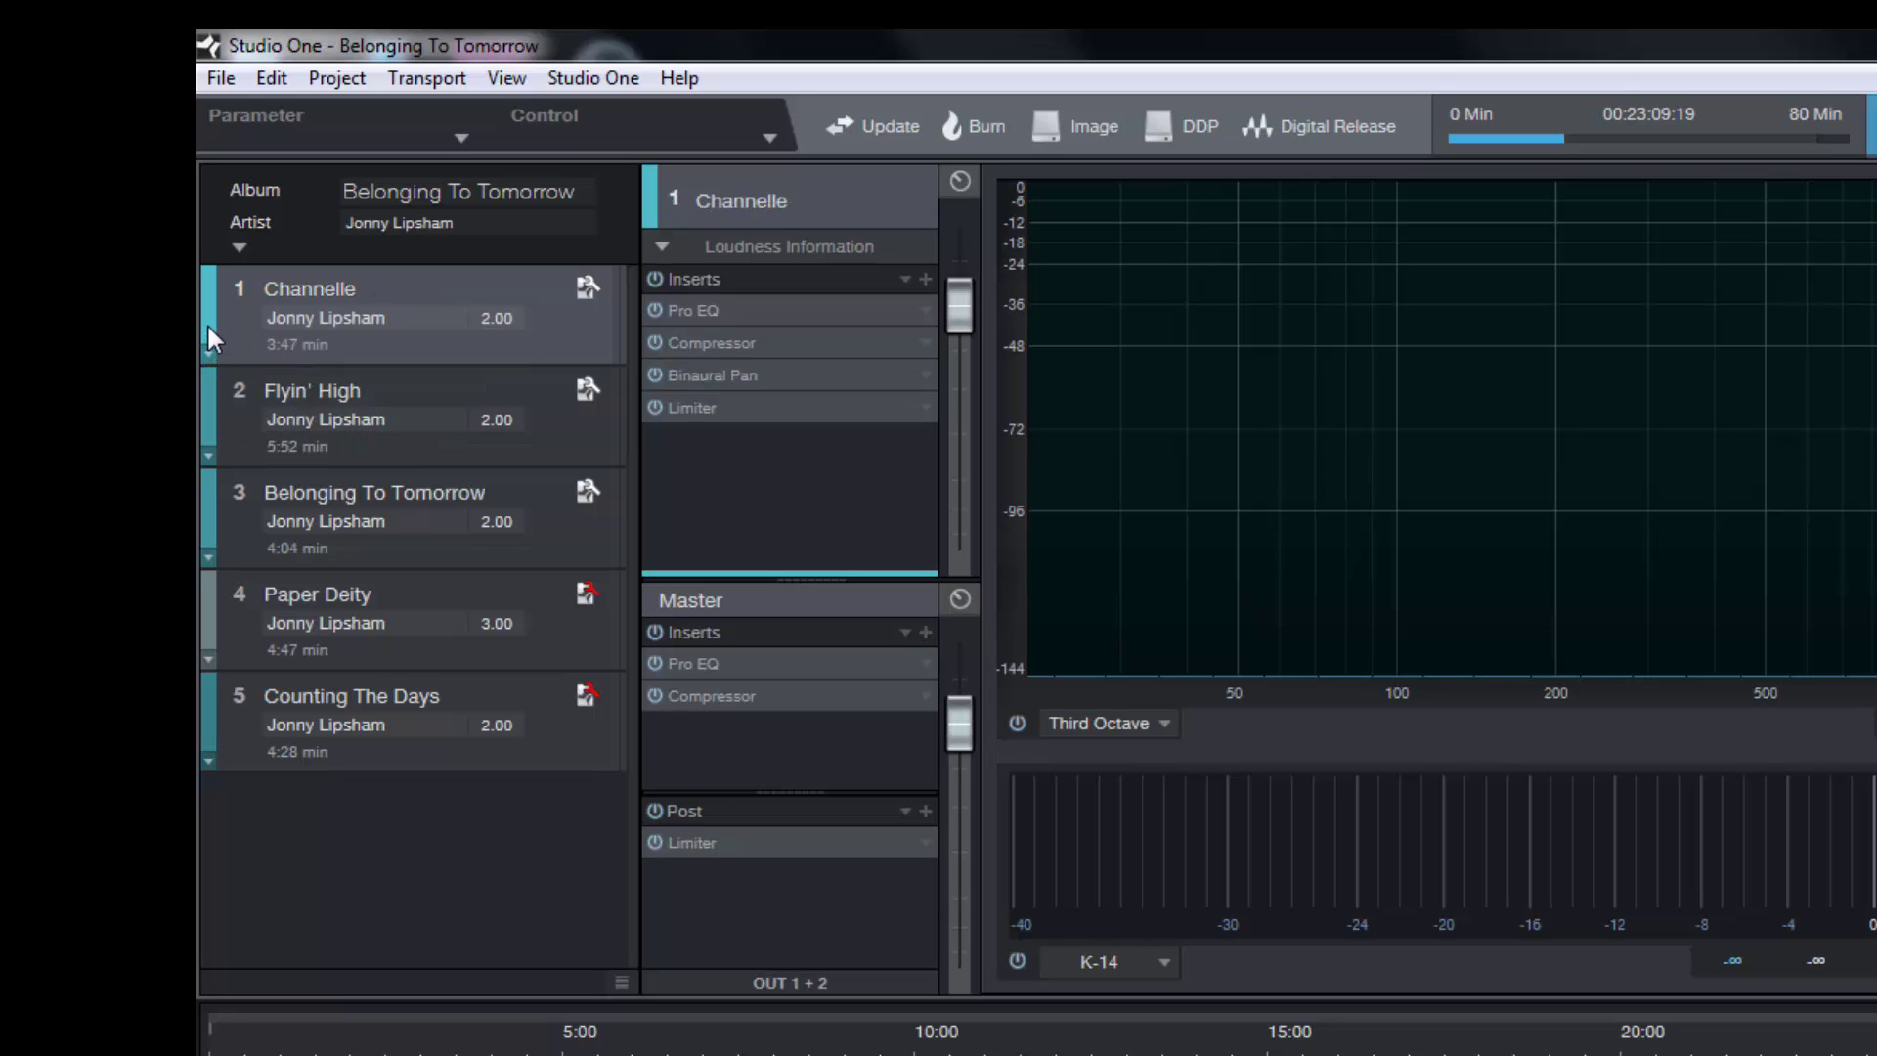
{"action": "right_click", "coordinate": [209, 328]}
{"action": "left_click", "coordinate": [435, 292]}
{"action": "left_click", "coordinate": [210, 322]}
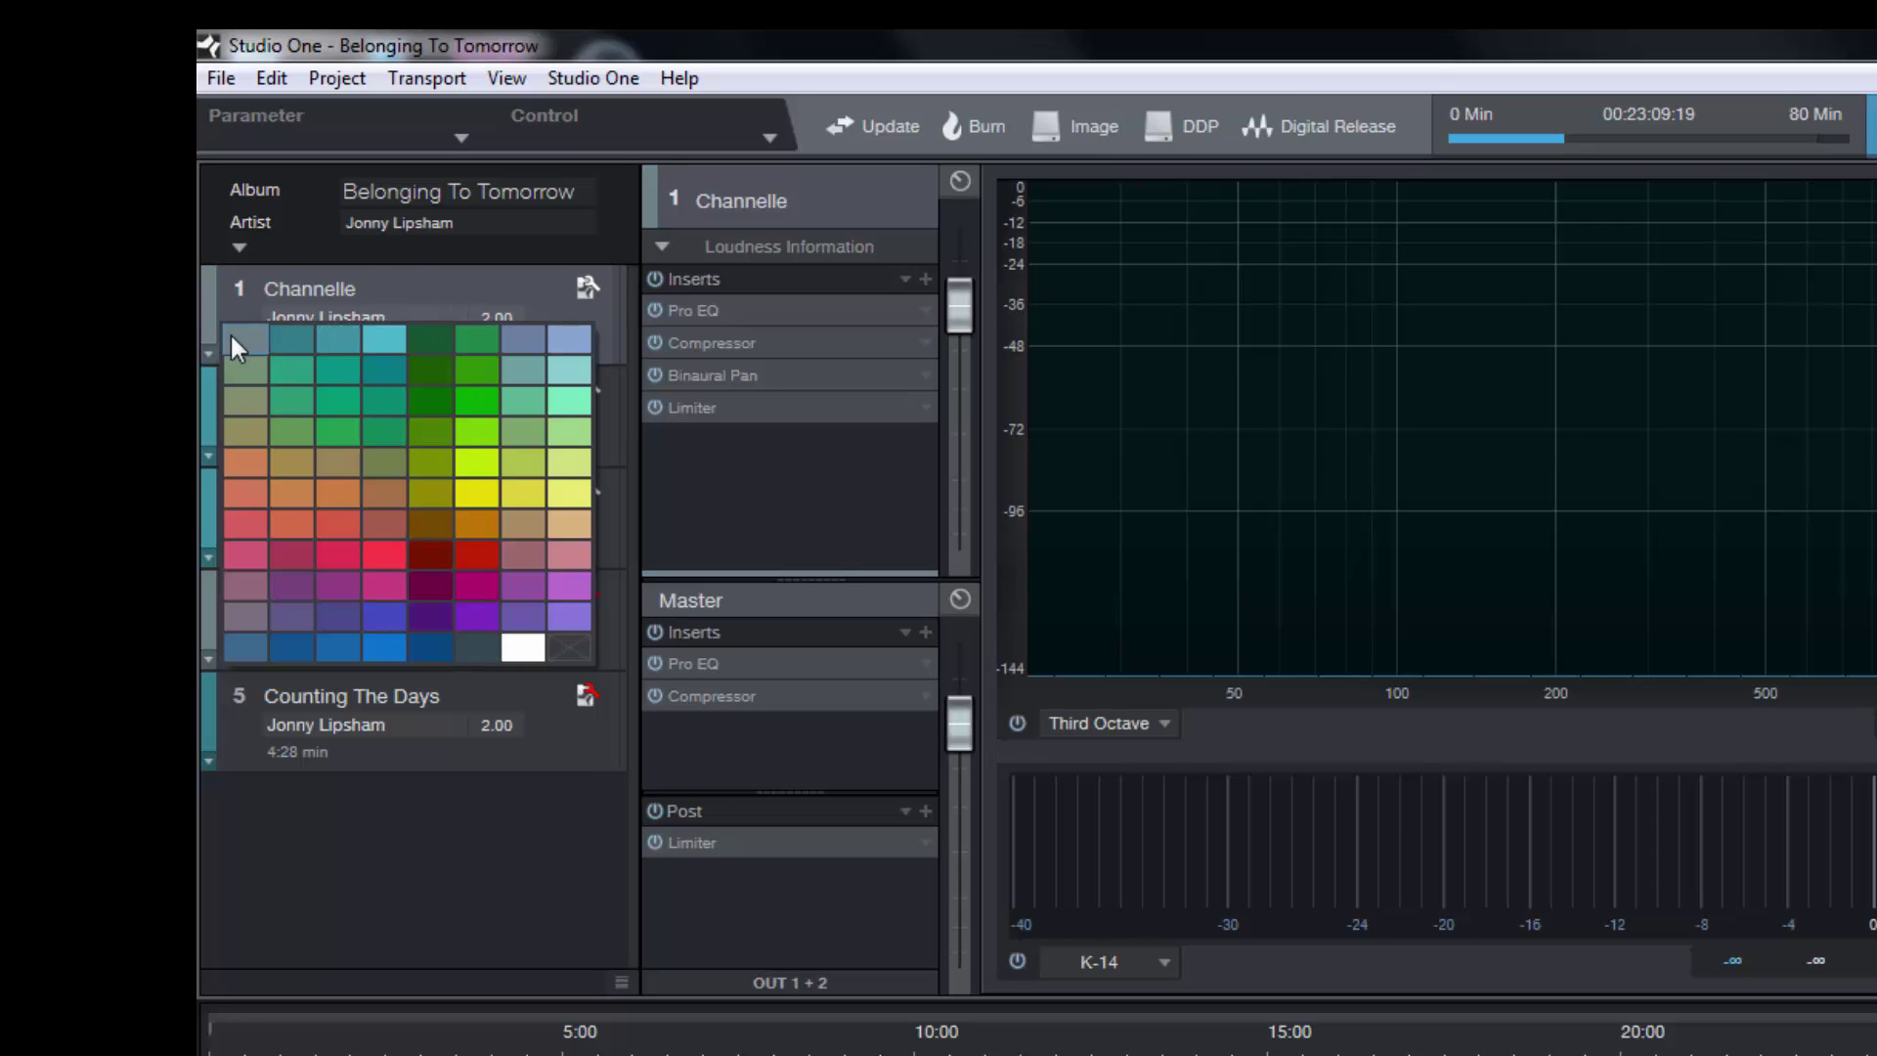
{"action": "left_click", "coordinate": [465, 451]}
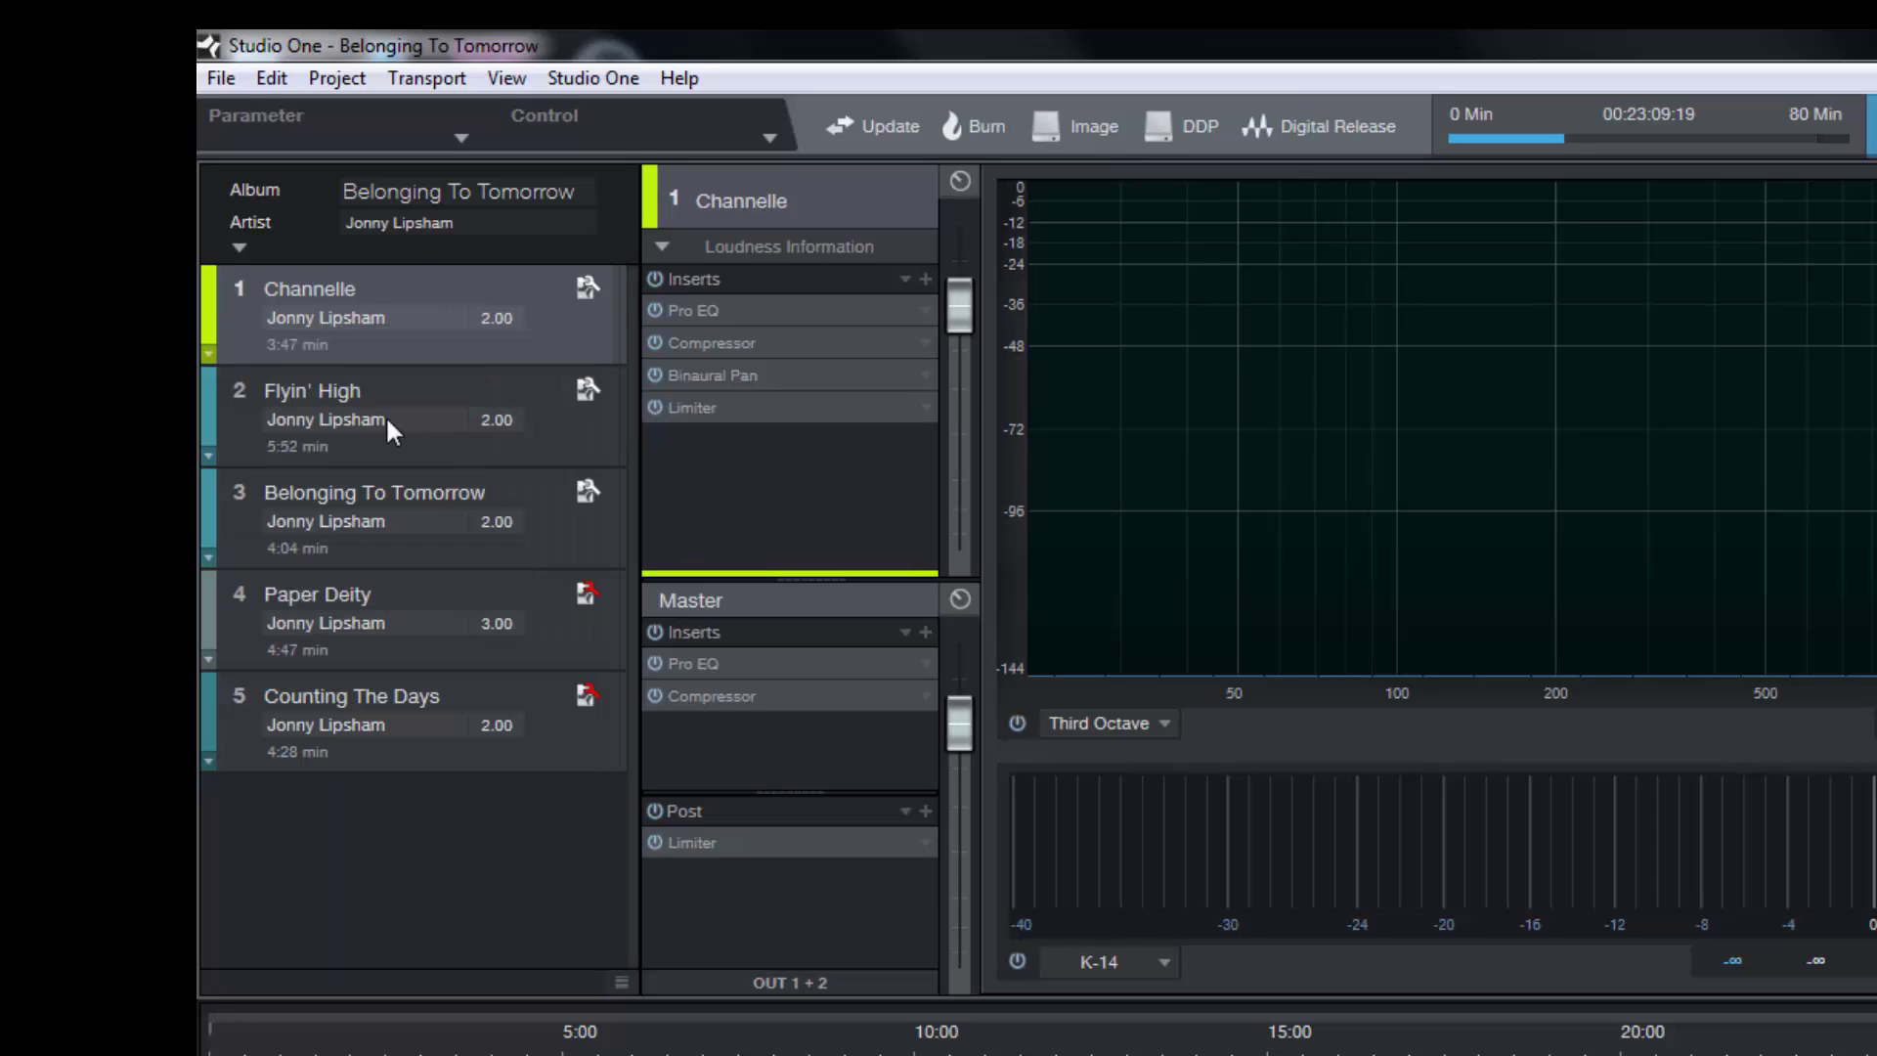
Colour the Flyin' High track pinkish purple and the Belonging To Tomorrow track olive green
{"action": "left_click", "coordinate": [209, 405]}
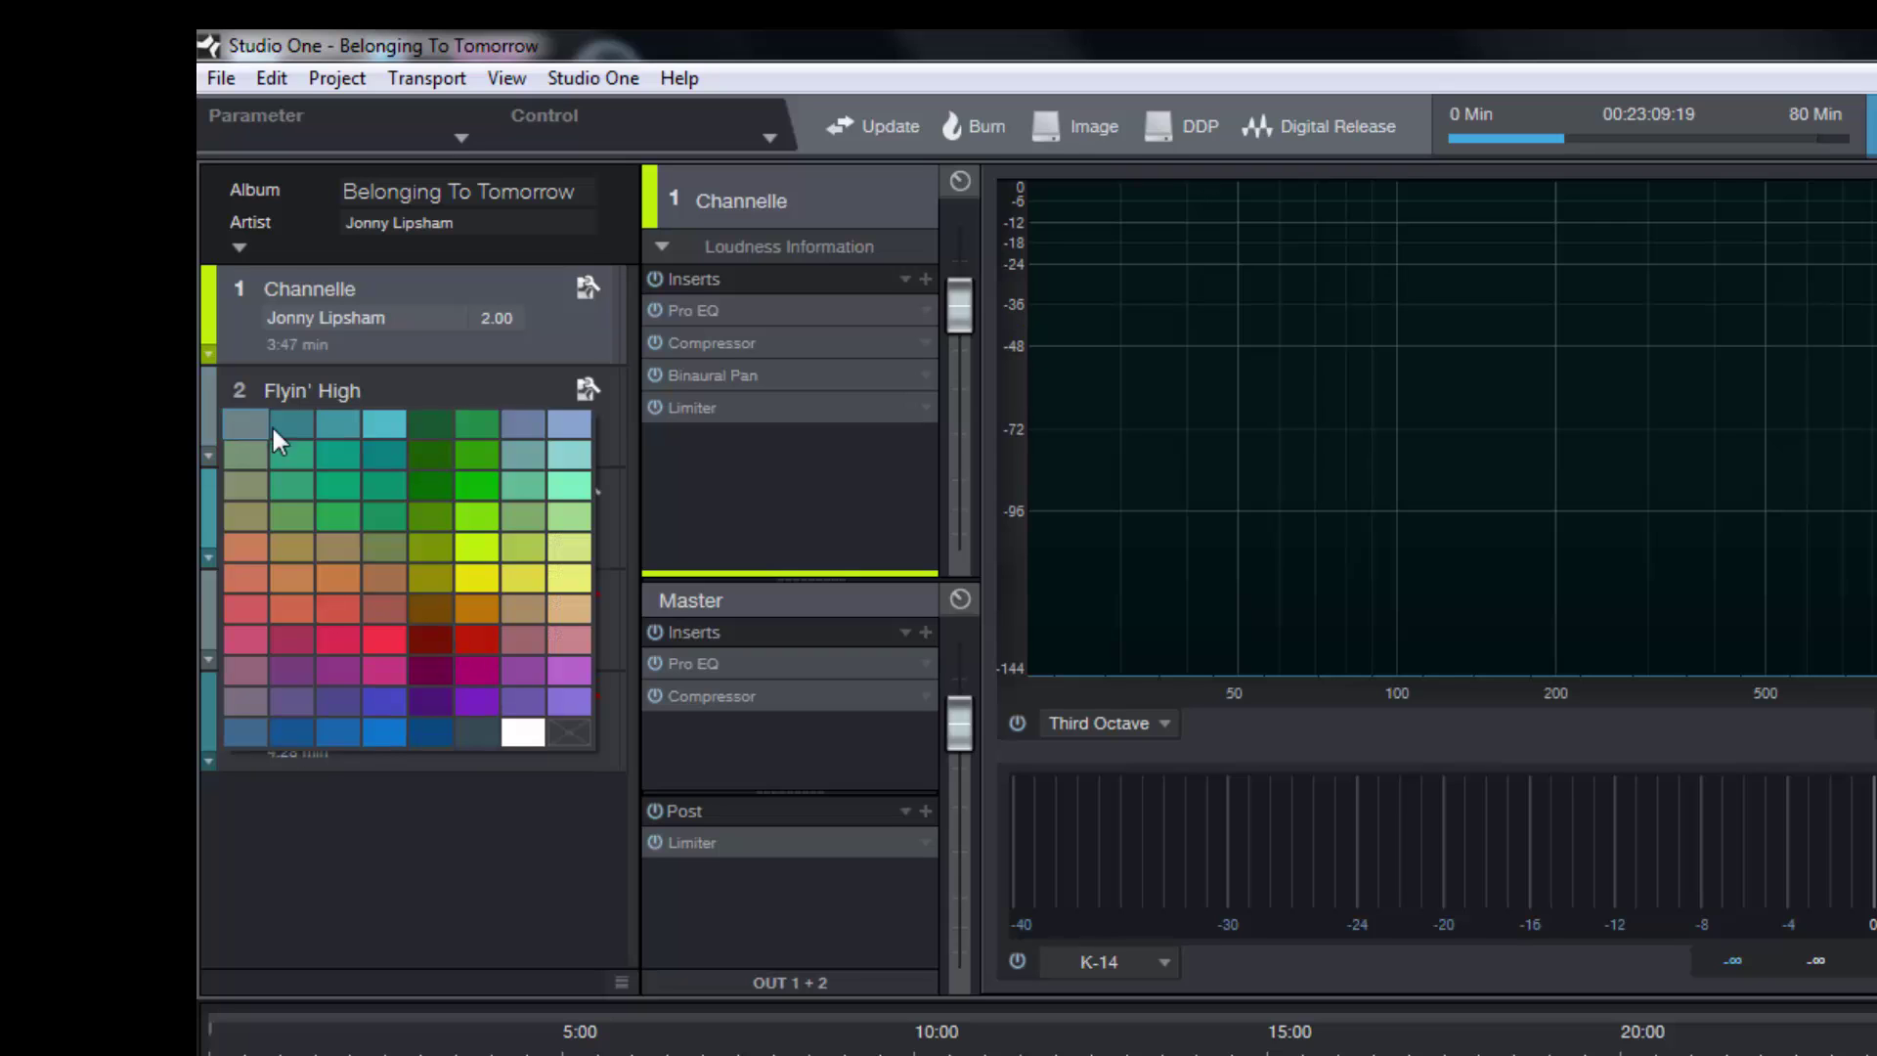
{"action": "left_click", "coordinate": [556, 663]}
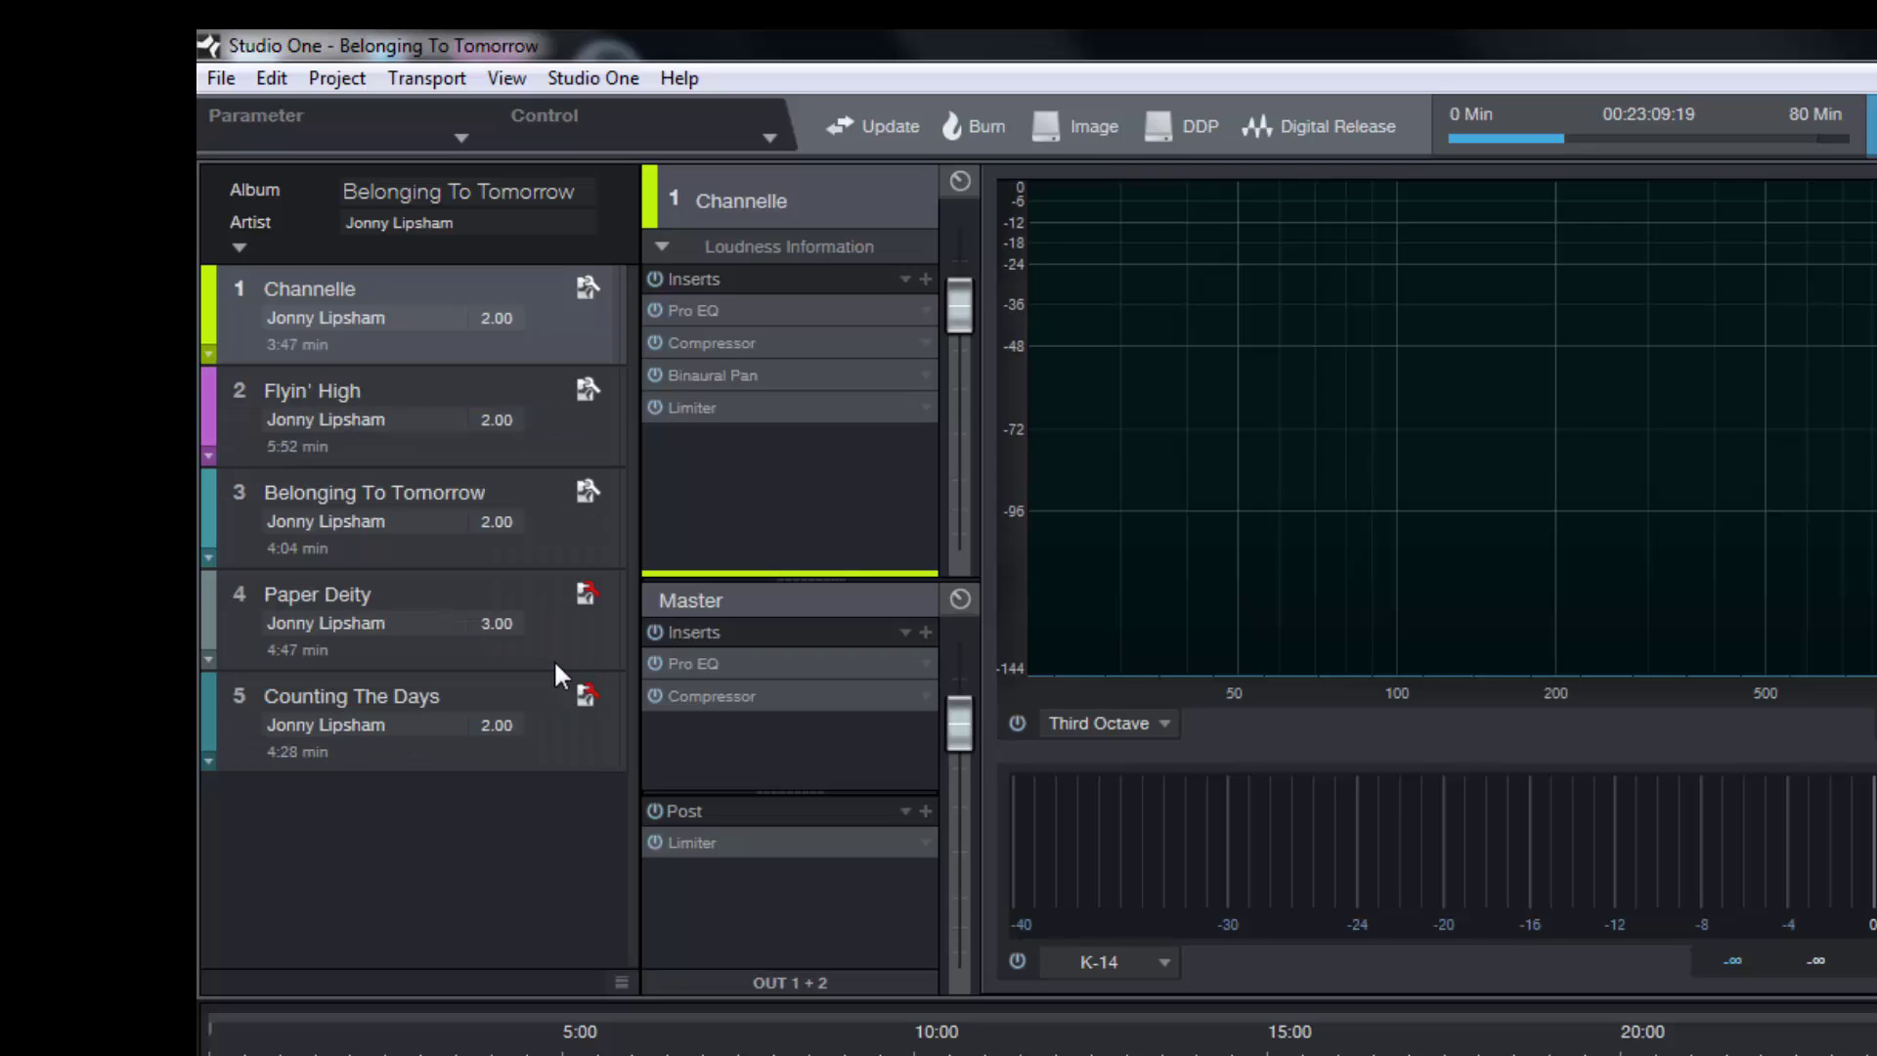
{"action": "left_click", "coordinate": [210, 500]}
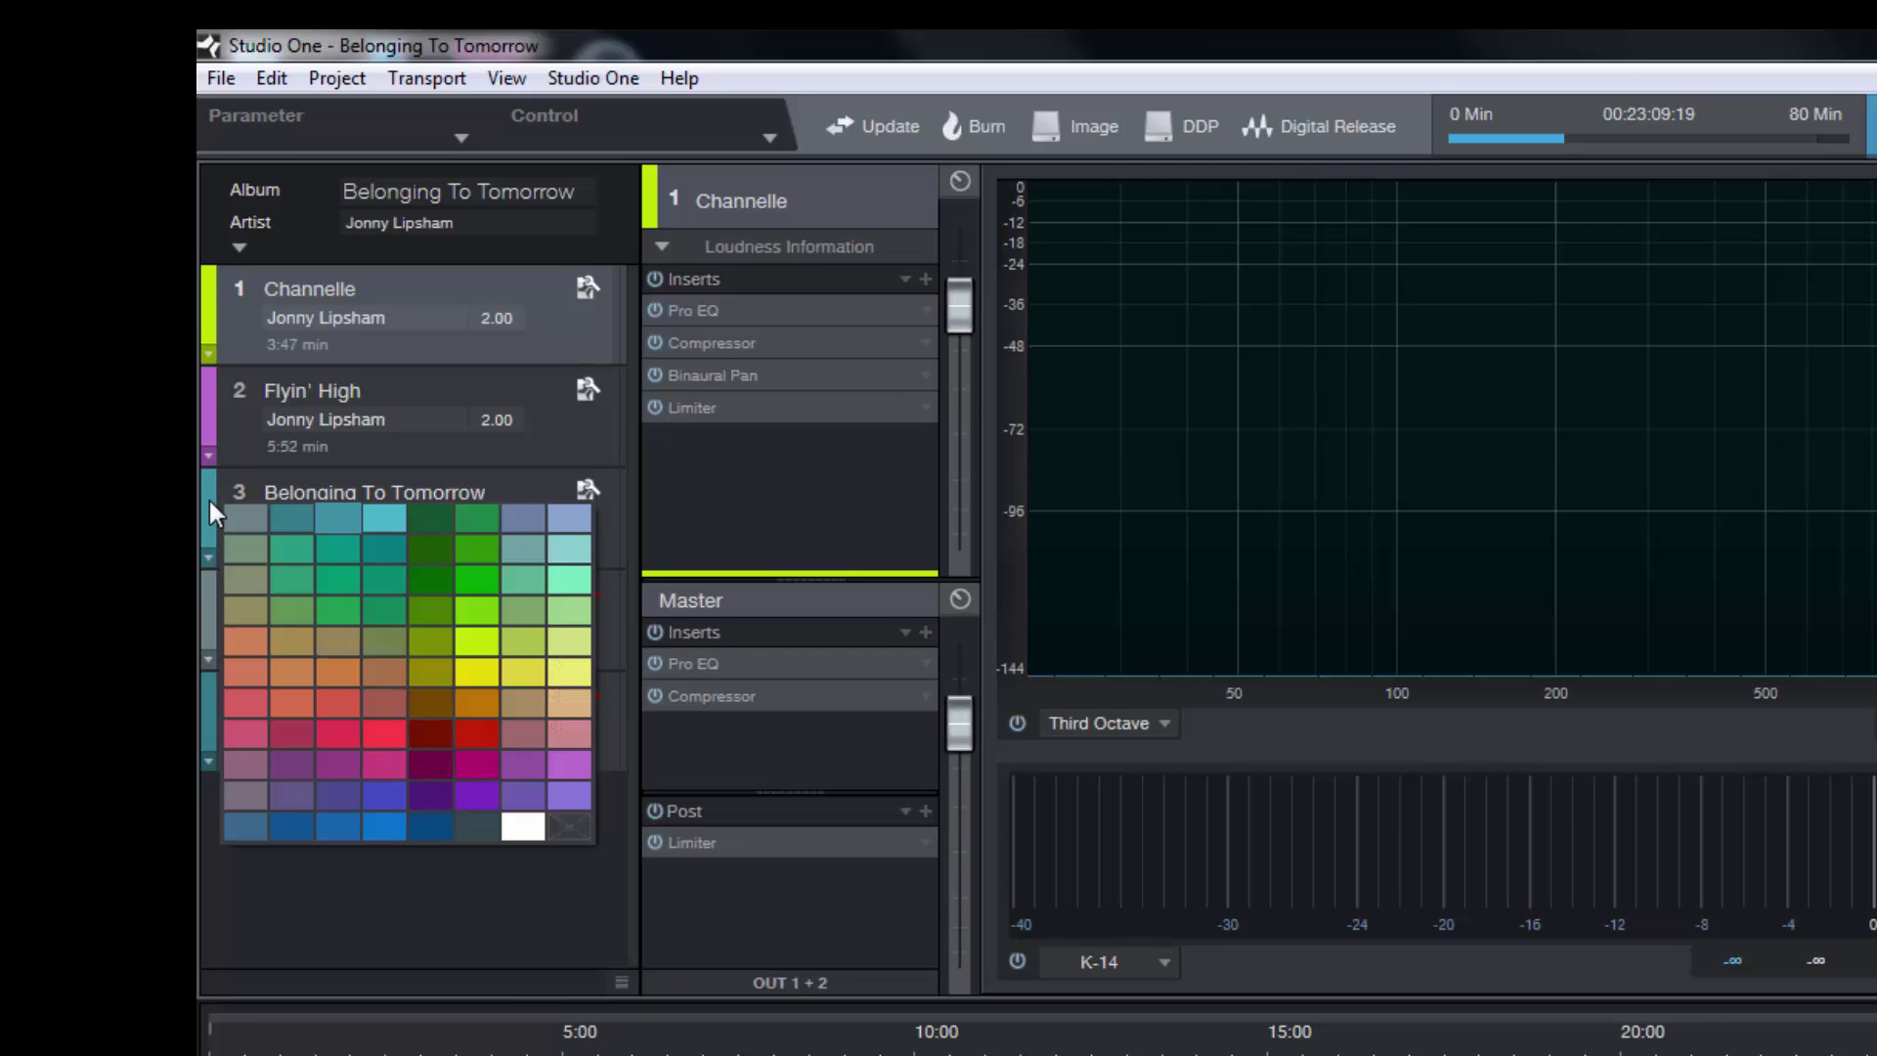
{"action": "left_click", "coordinate": [391, 641]}
Colour the Paper Deity track deep violet and the Counting The Days track pale turquoise
{"action": "left_click", "coordinate": [209, 598]}
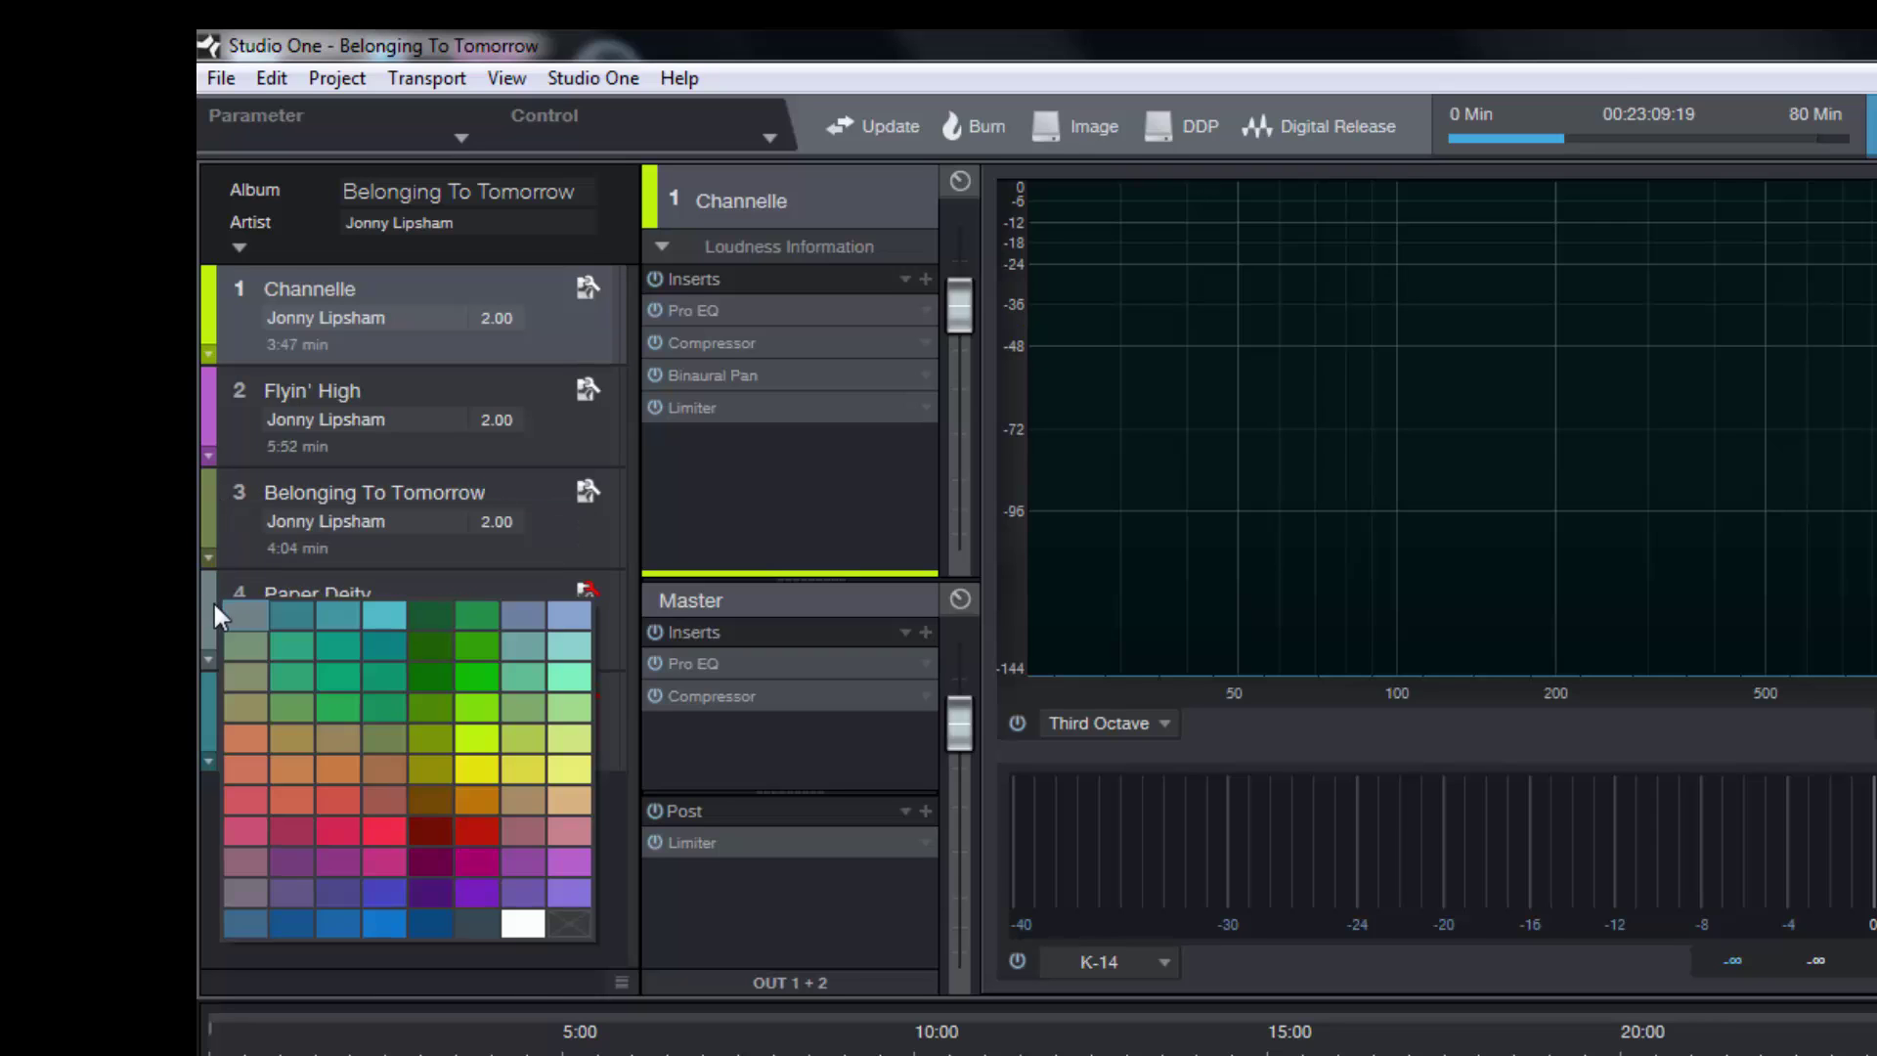
{"action": "left_click", "coordinate": [466, 893]}
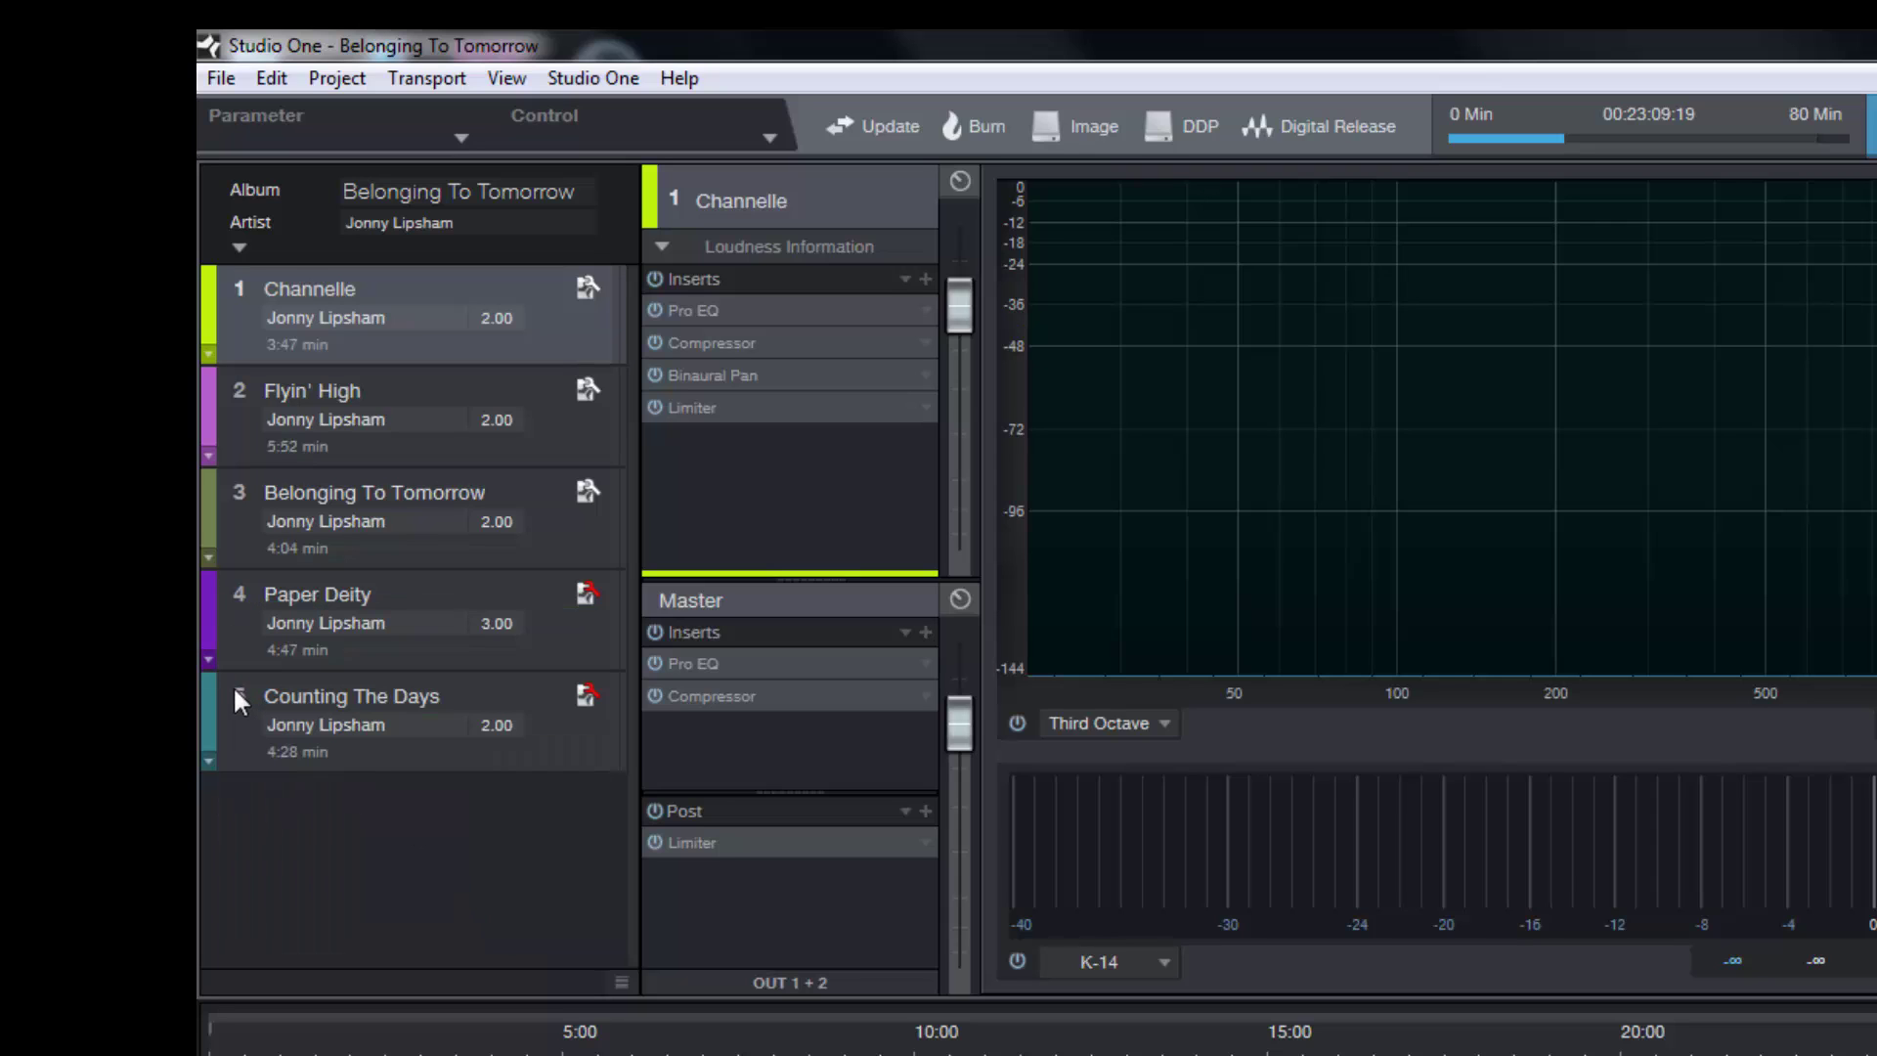
{"action": "left_click", "coordinate": [211, 691]}
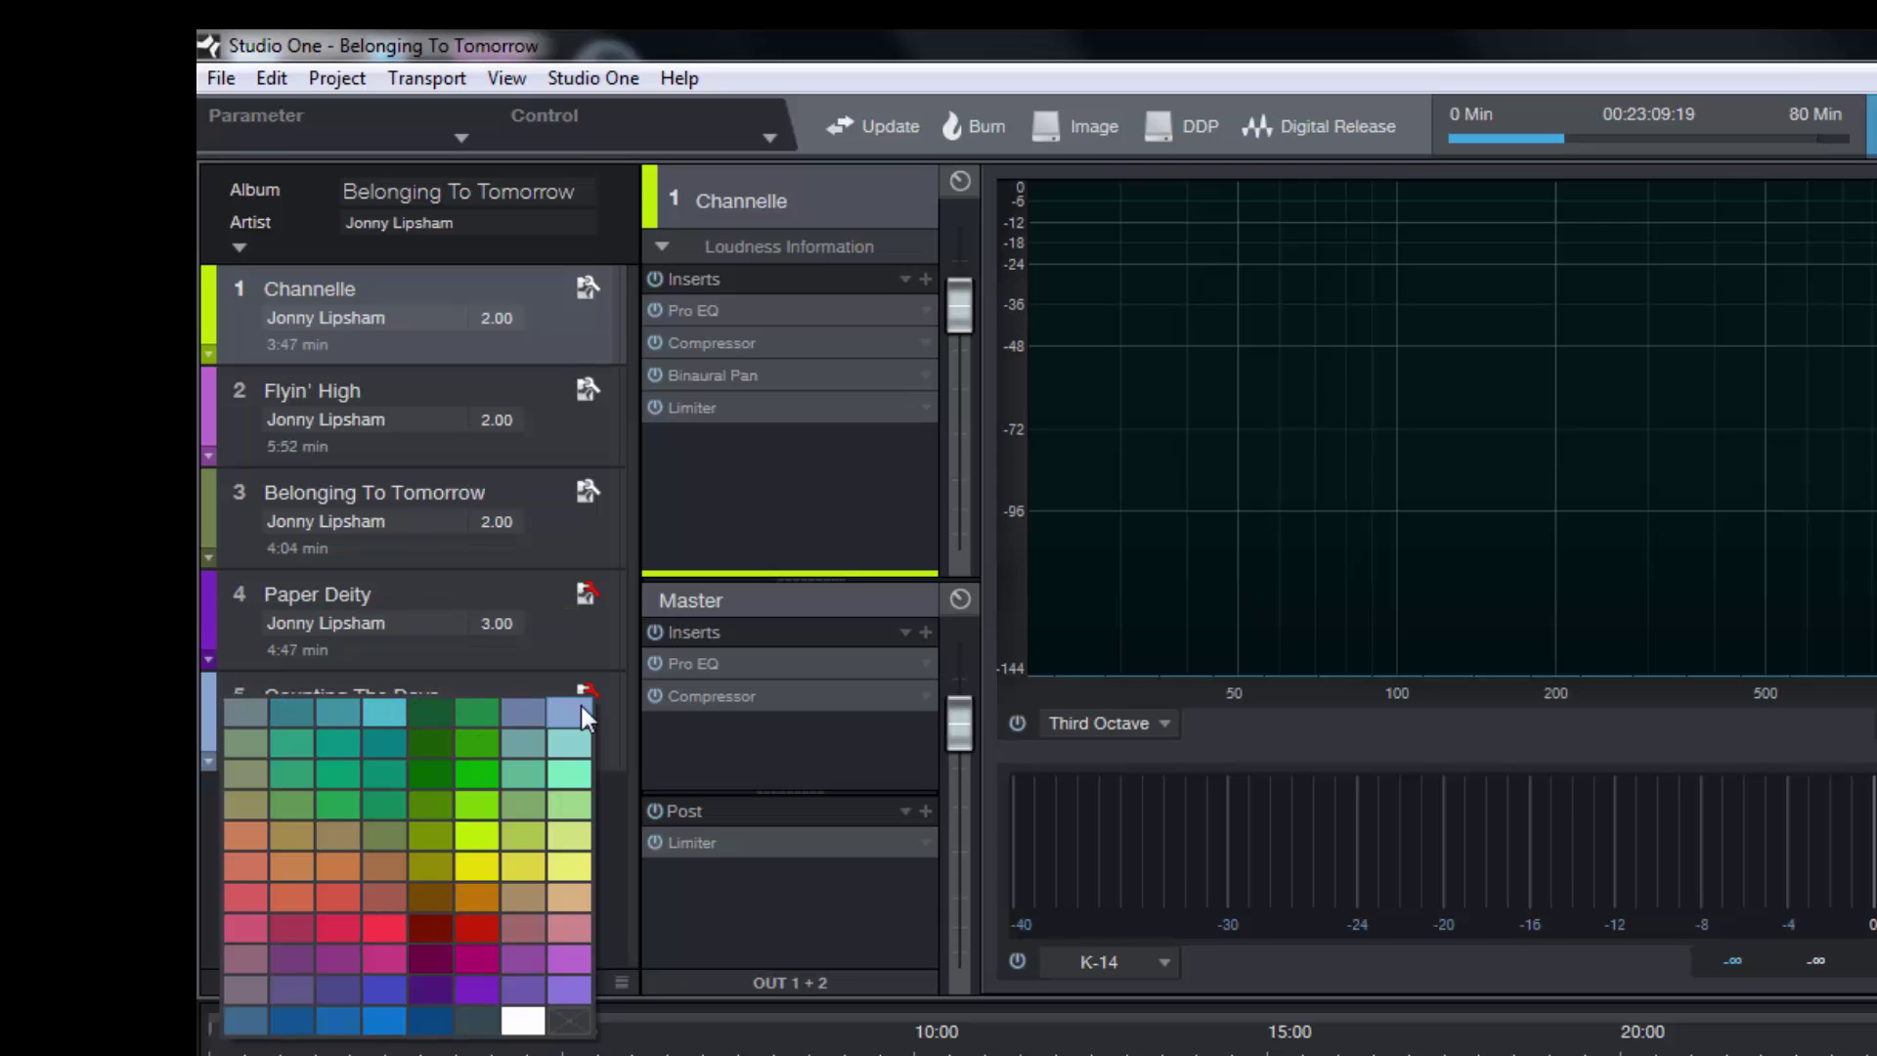
{"action": "left_click", "coordinate": [580, 735]}
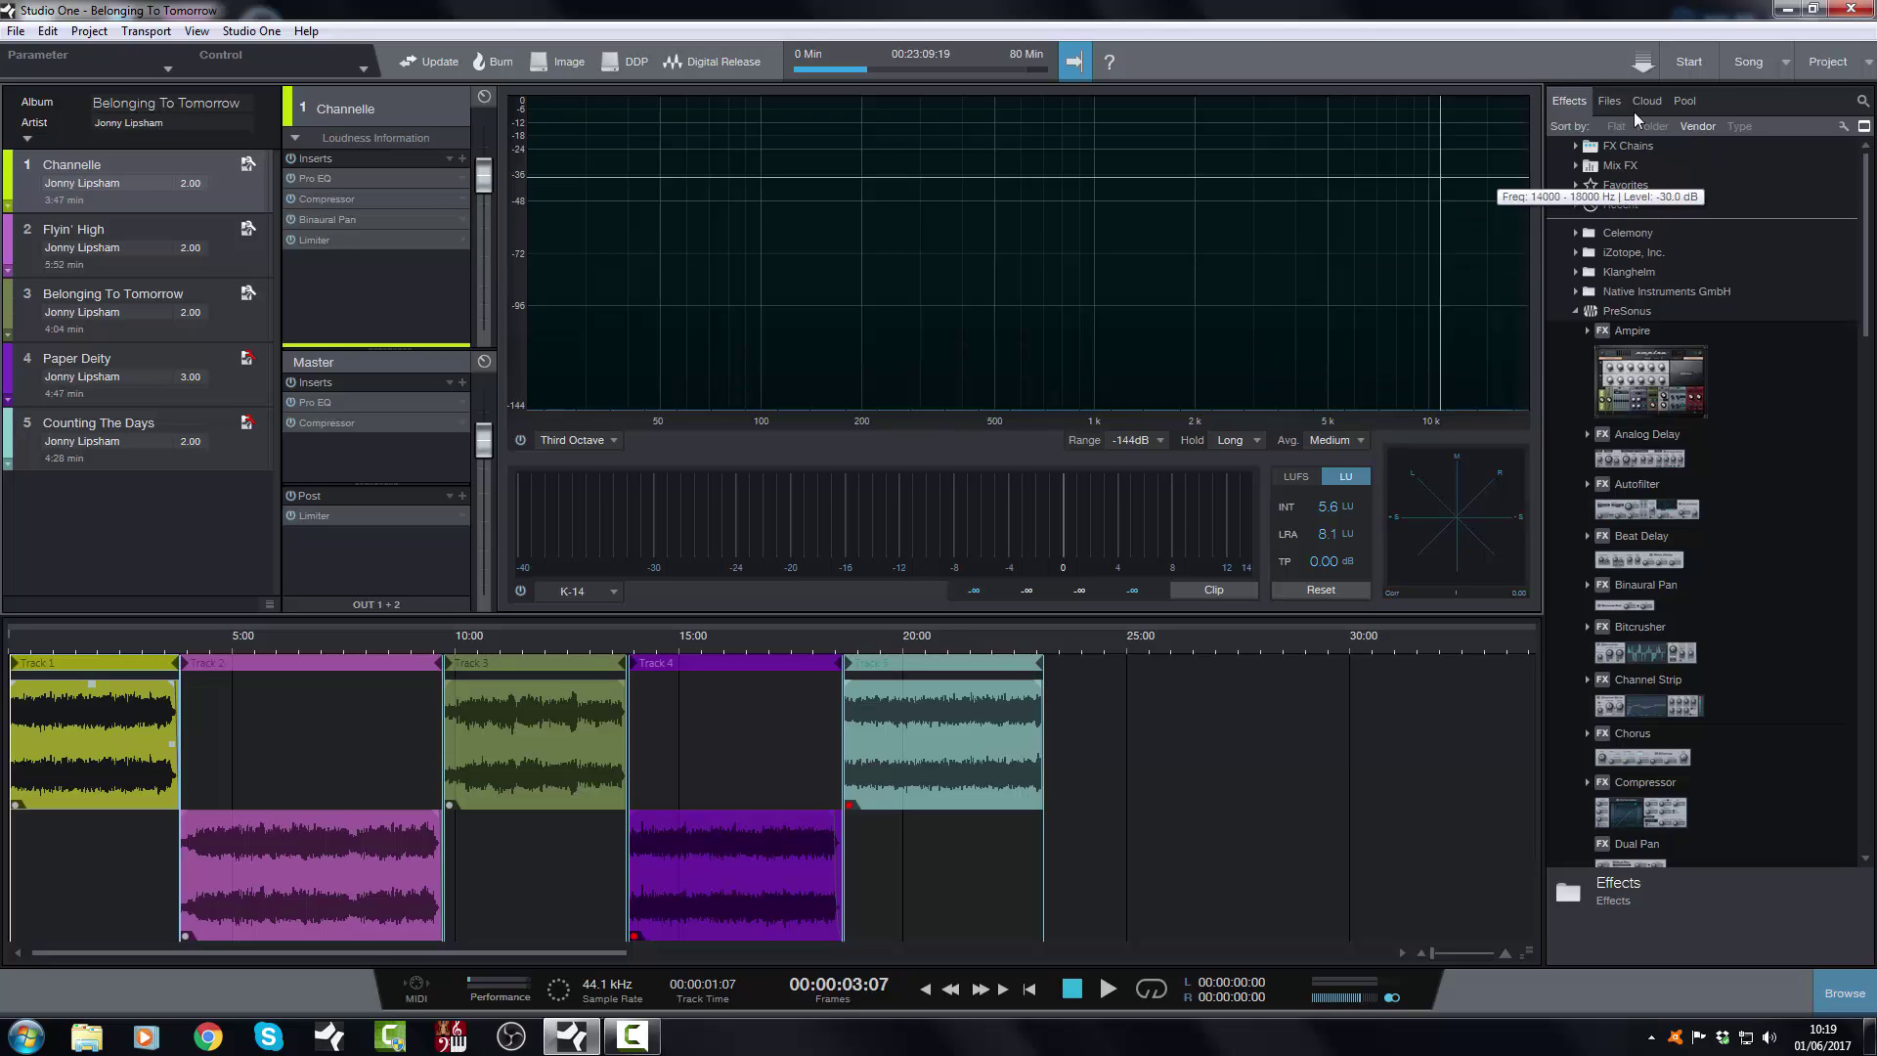
View the open Flyin' High song and its mixer, and return to the Belonging To Tomorrow project
{"action": "left_click", "coordinate": [1752, 56]}
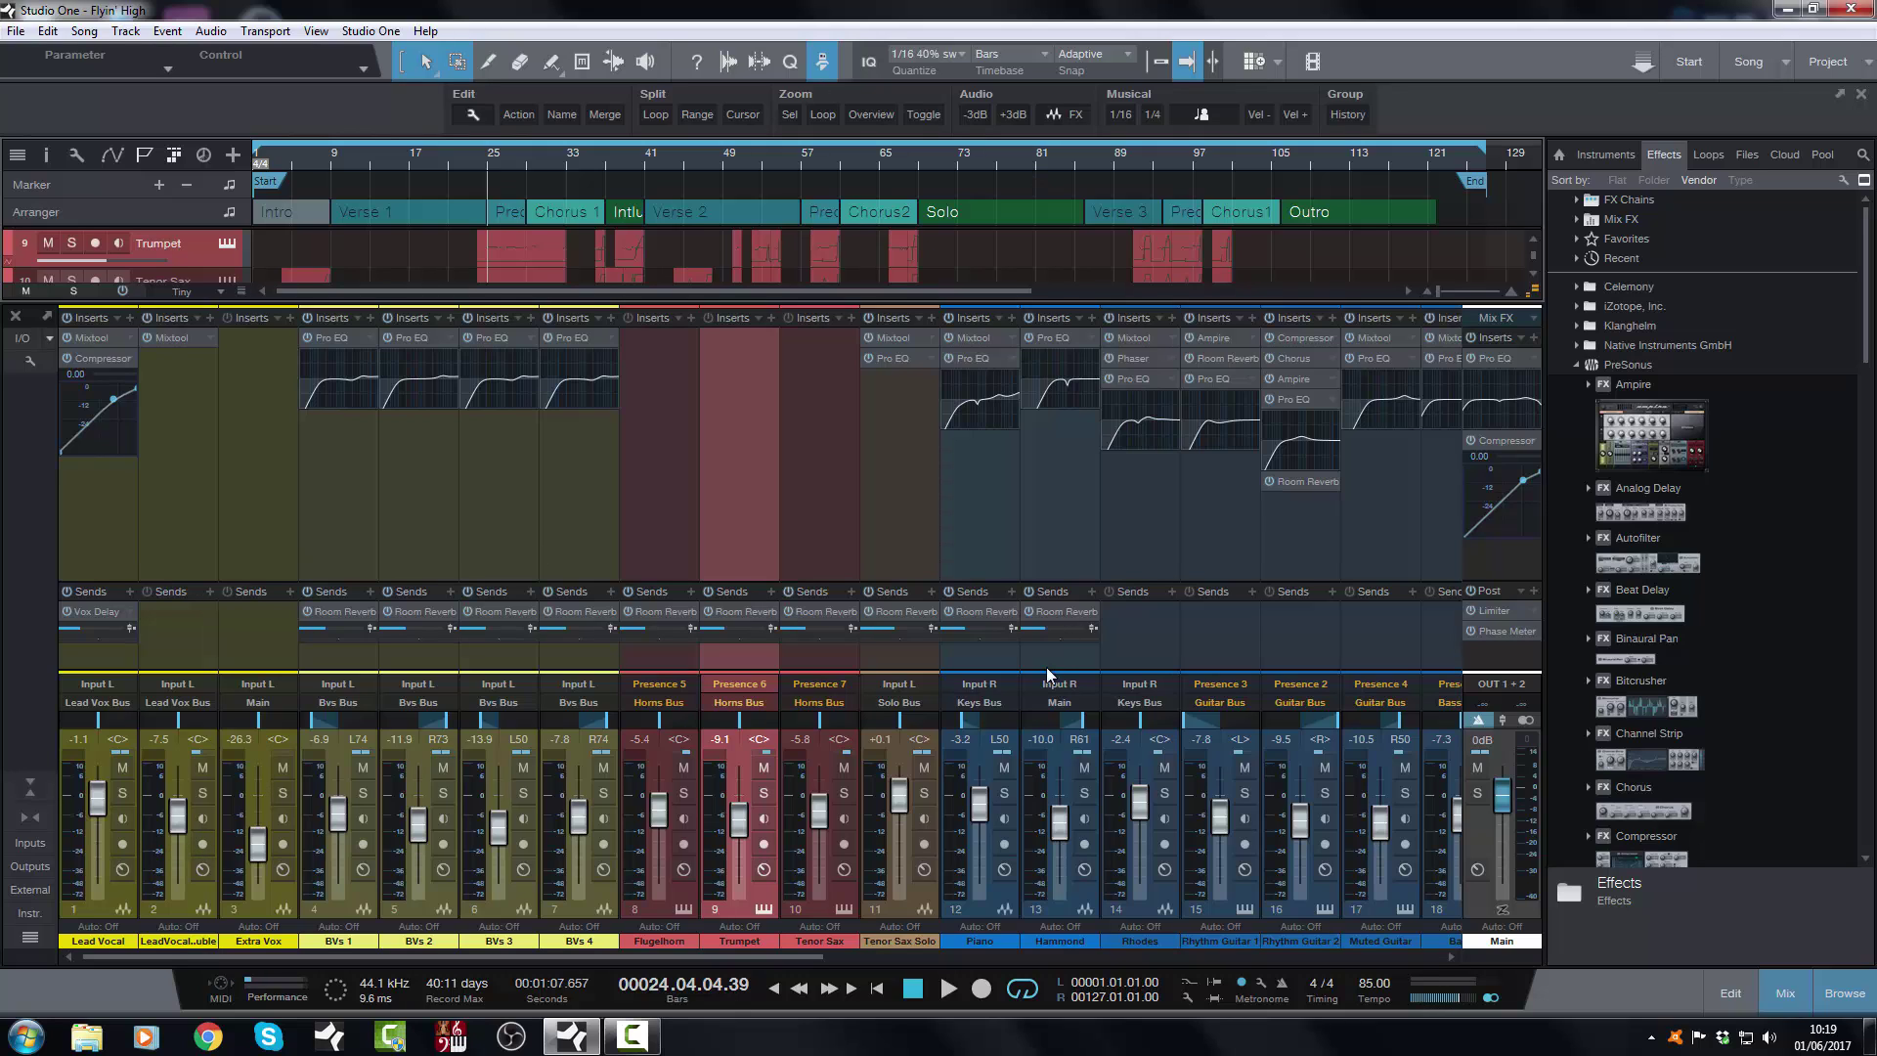
{"action": "left_click", "coordinate": [1827, 62]}
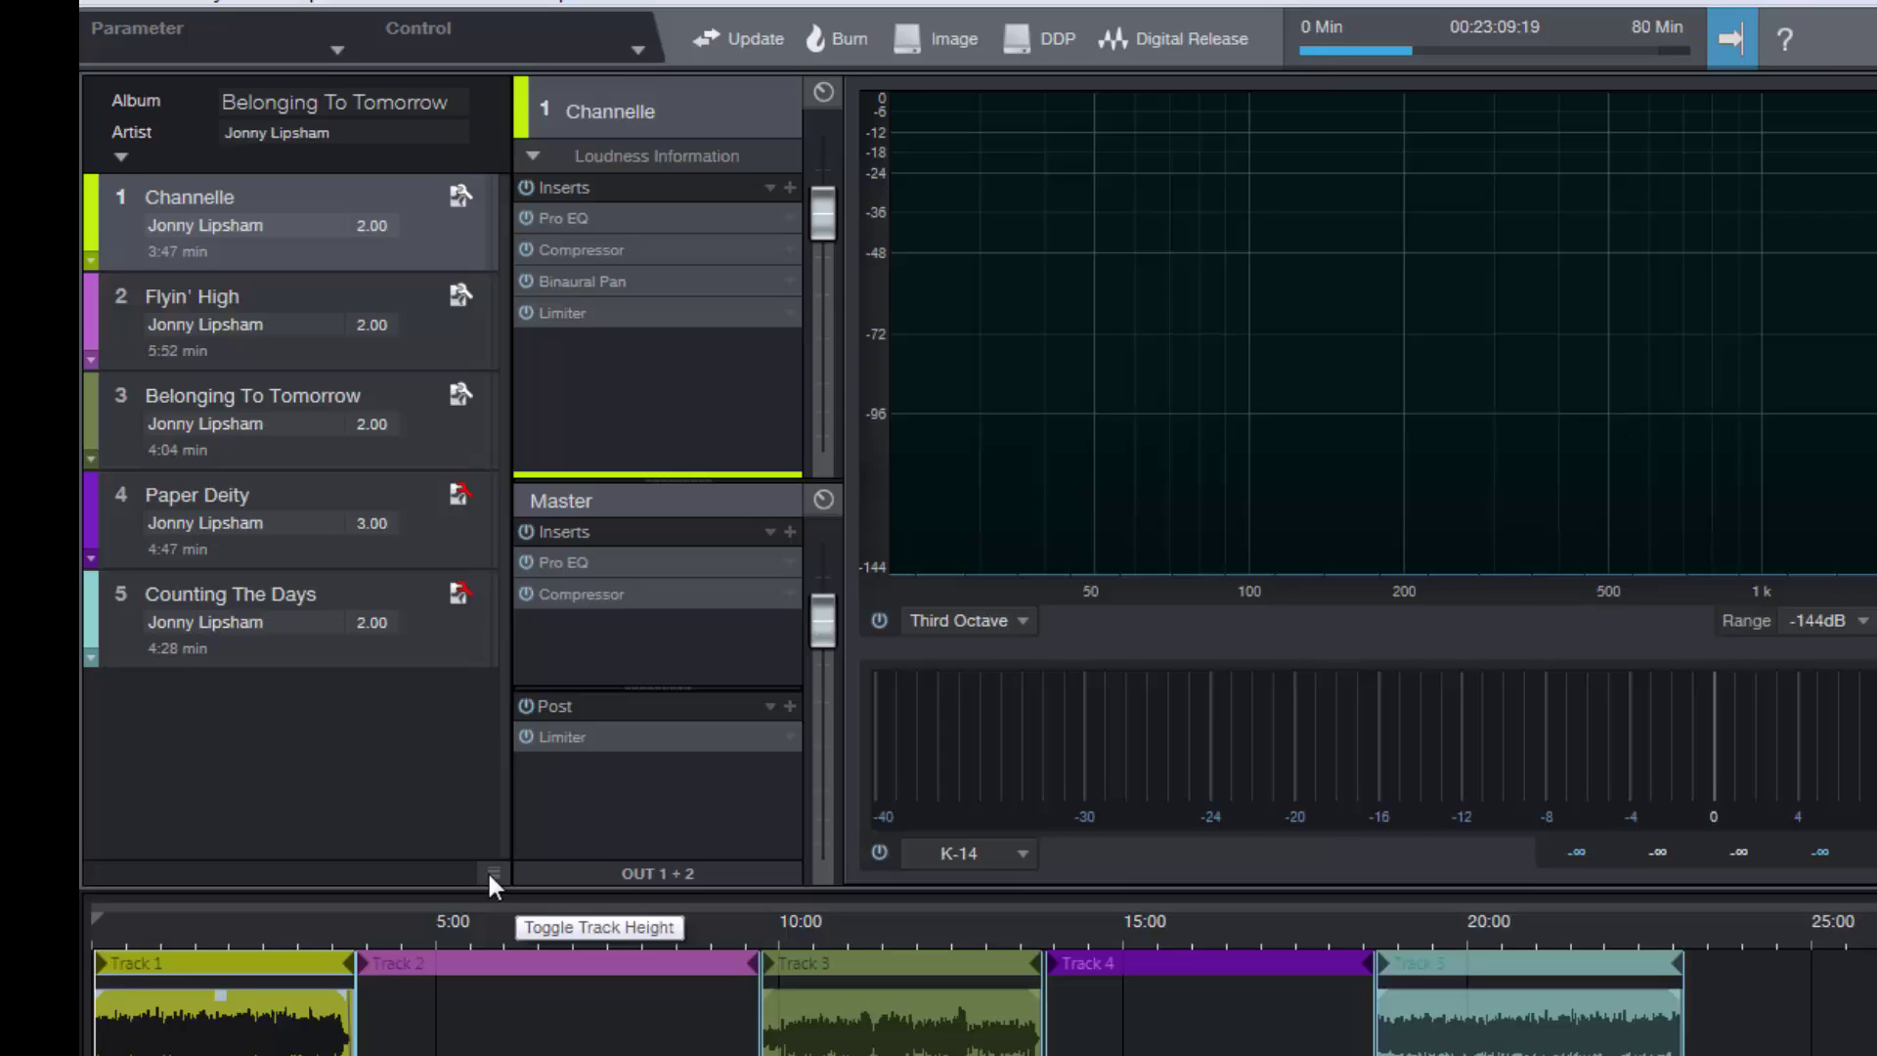
Reduce the height of the album's track list entries to the compact, title-only layout
{"action": "left_click", "coordinate": [265, 605]}
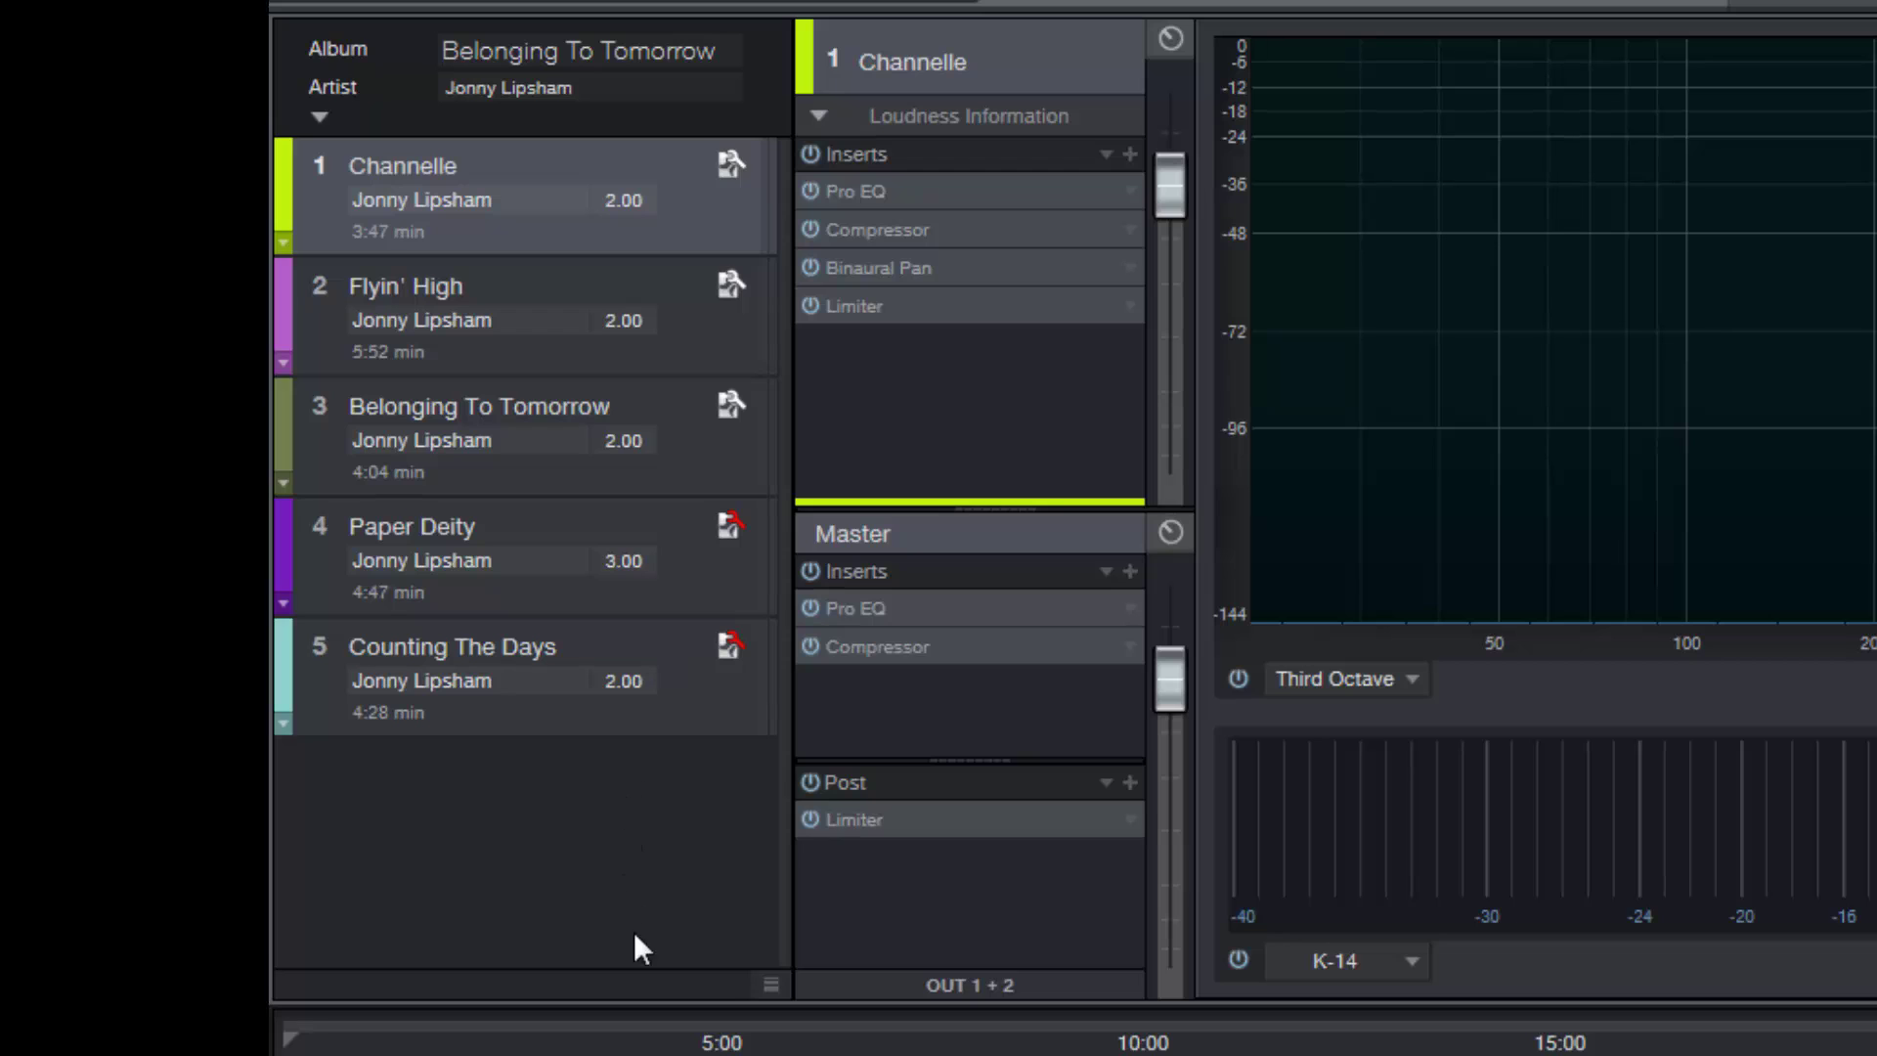
{"action": "left_click", "coordinate": [769, 984]}
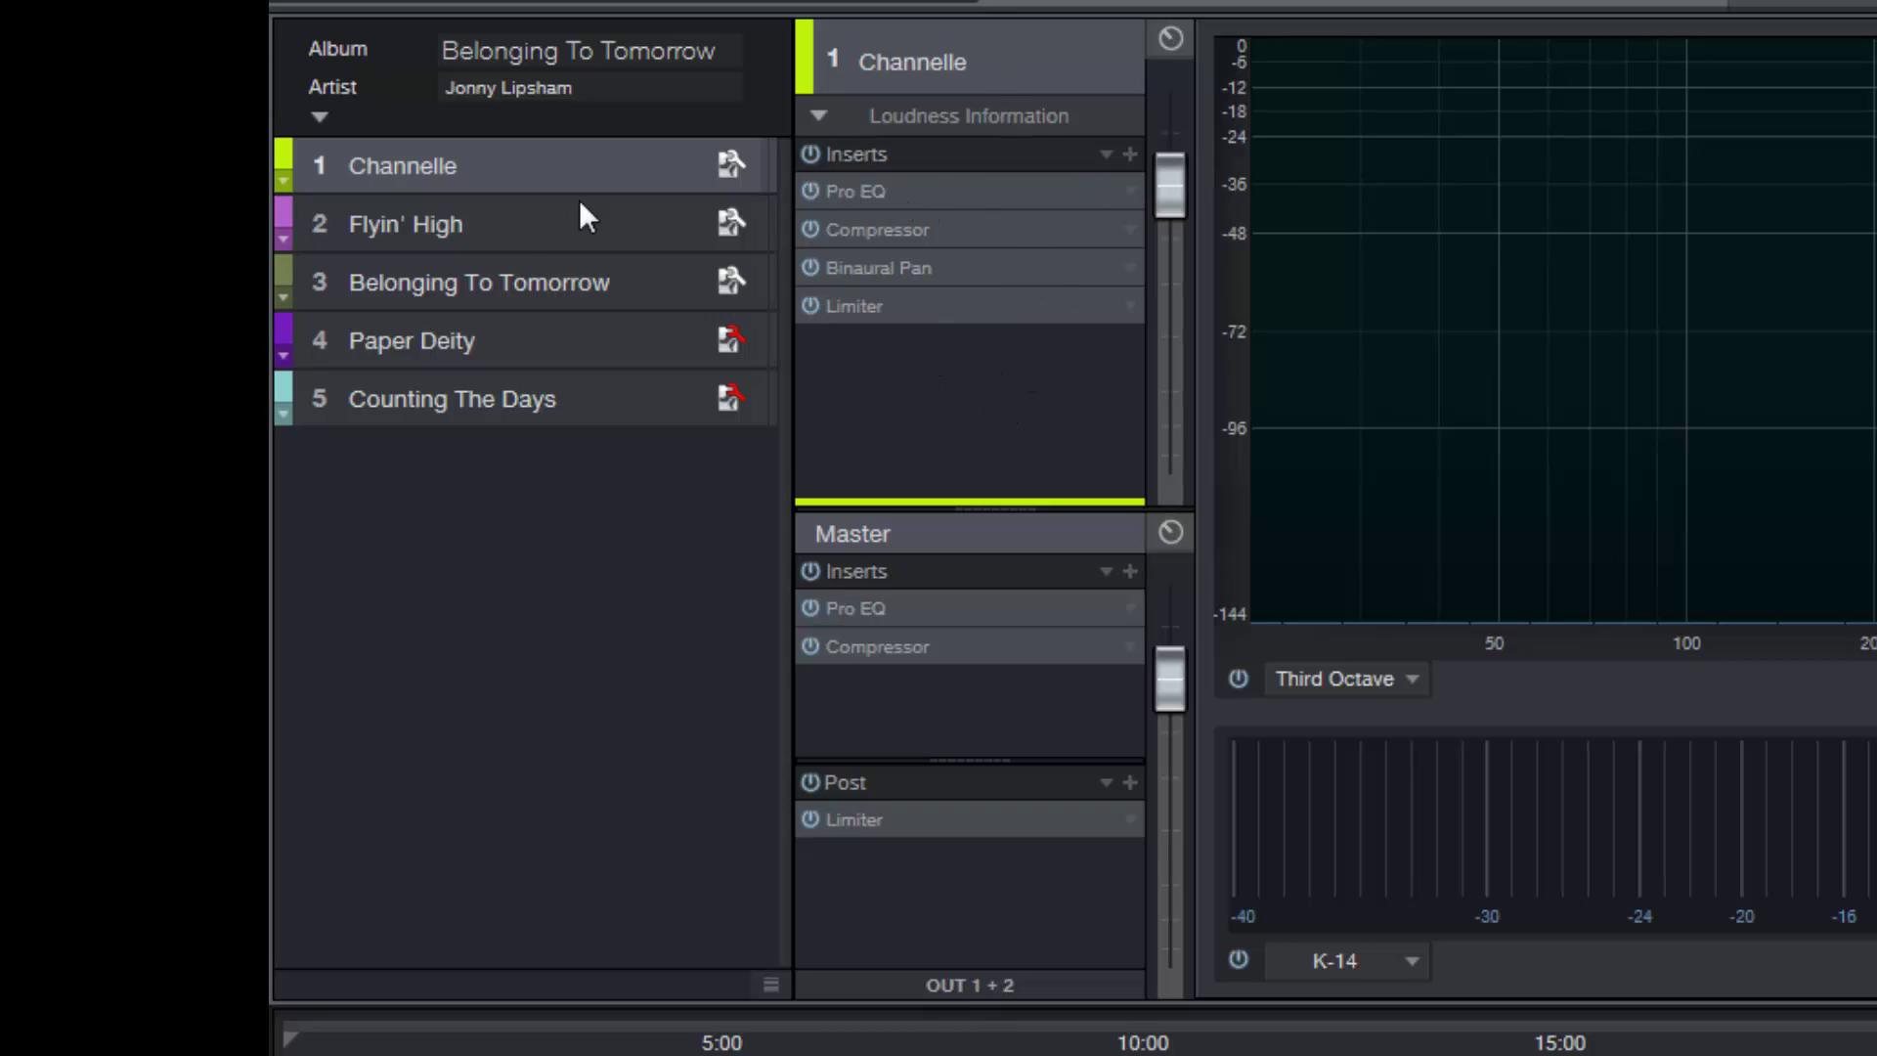
Select each track in turn down to Counting The Days and back up to Channelle to view their channel strips
{"action": "left_click", "coordinate": [517, 245]}
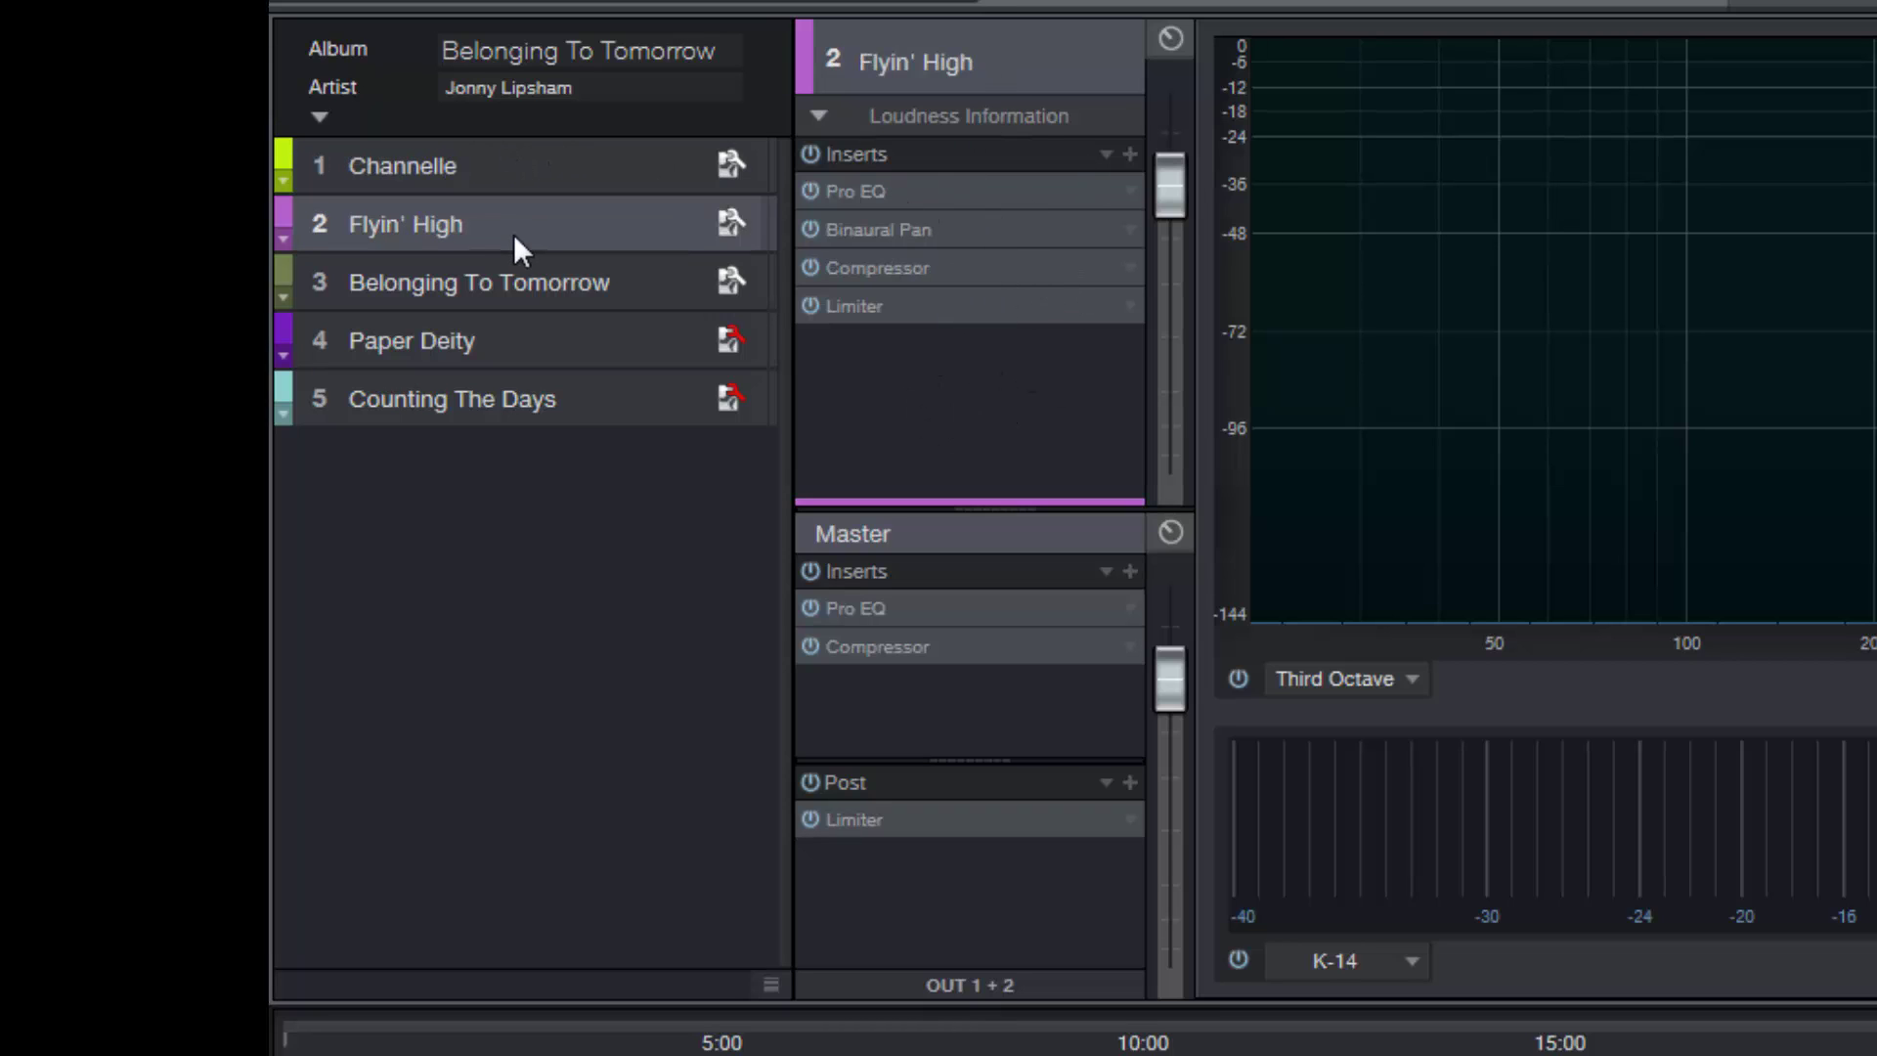
{"action": "left_click", "coordinate": [575, 284]}
{"action": "left_click", "coordinate": [605, 337]}
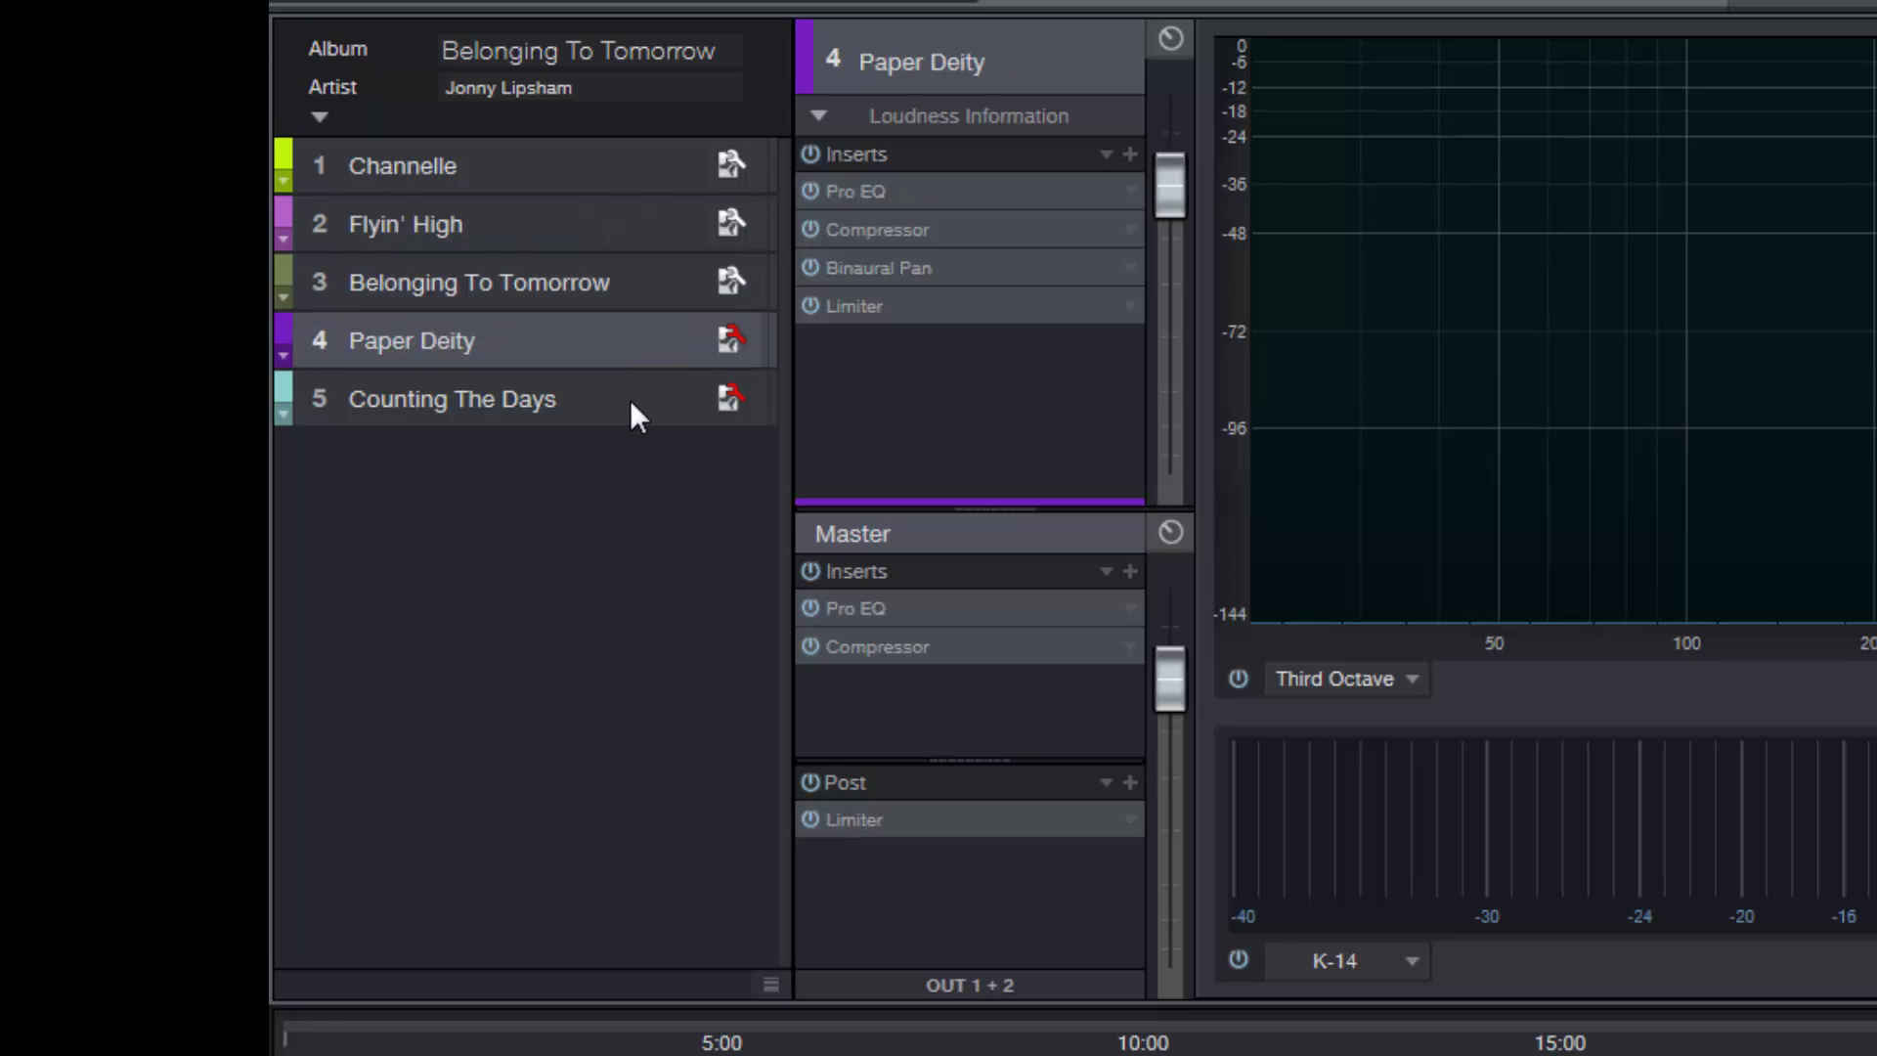
{"action": "left_click", "coordinate": [630, 400]}
{"action": "left_click", "coordinate": [634, 341]}
{"action": "left_click", "coordinate": [638, 284]}
{"action": "left_click", "coordinate": [628, 223]}
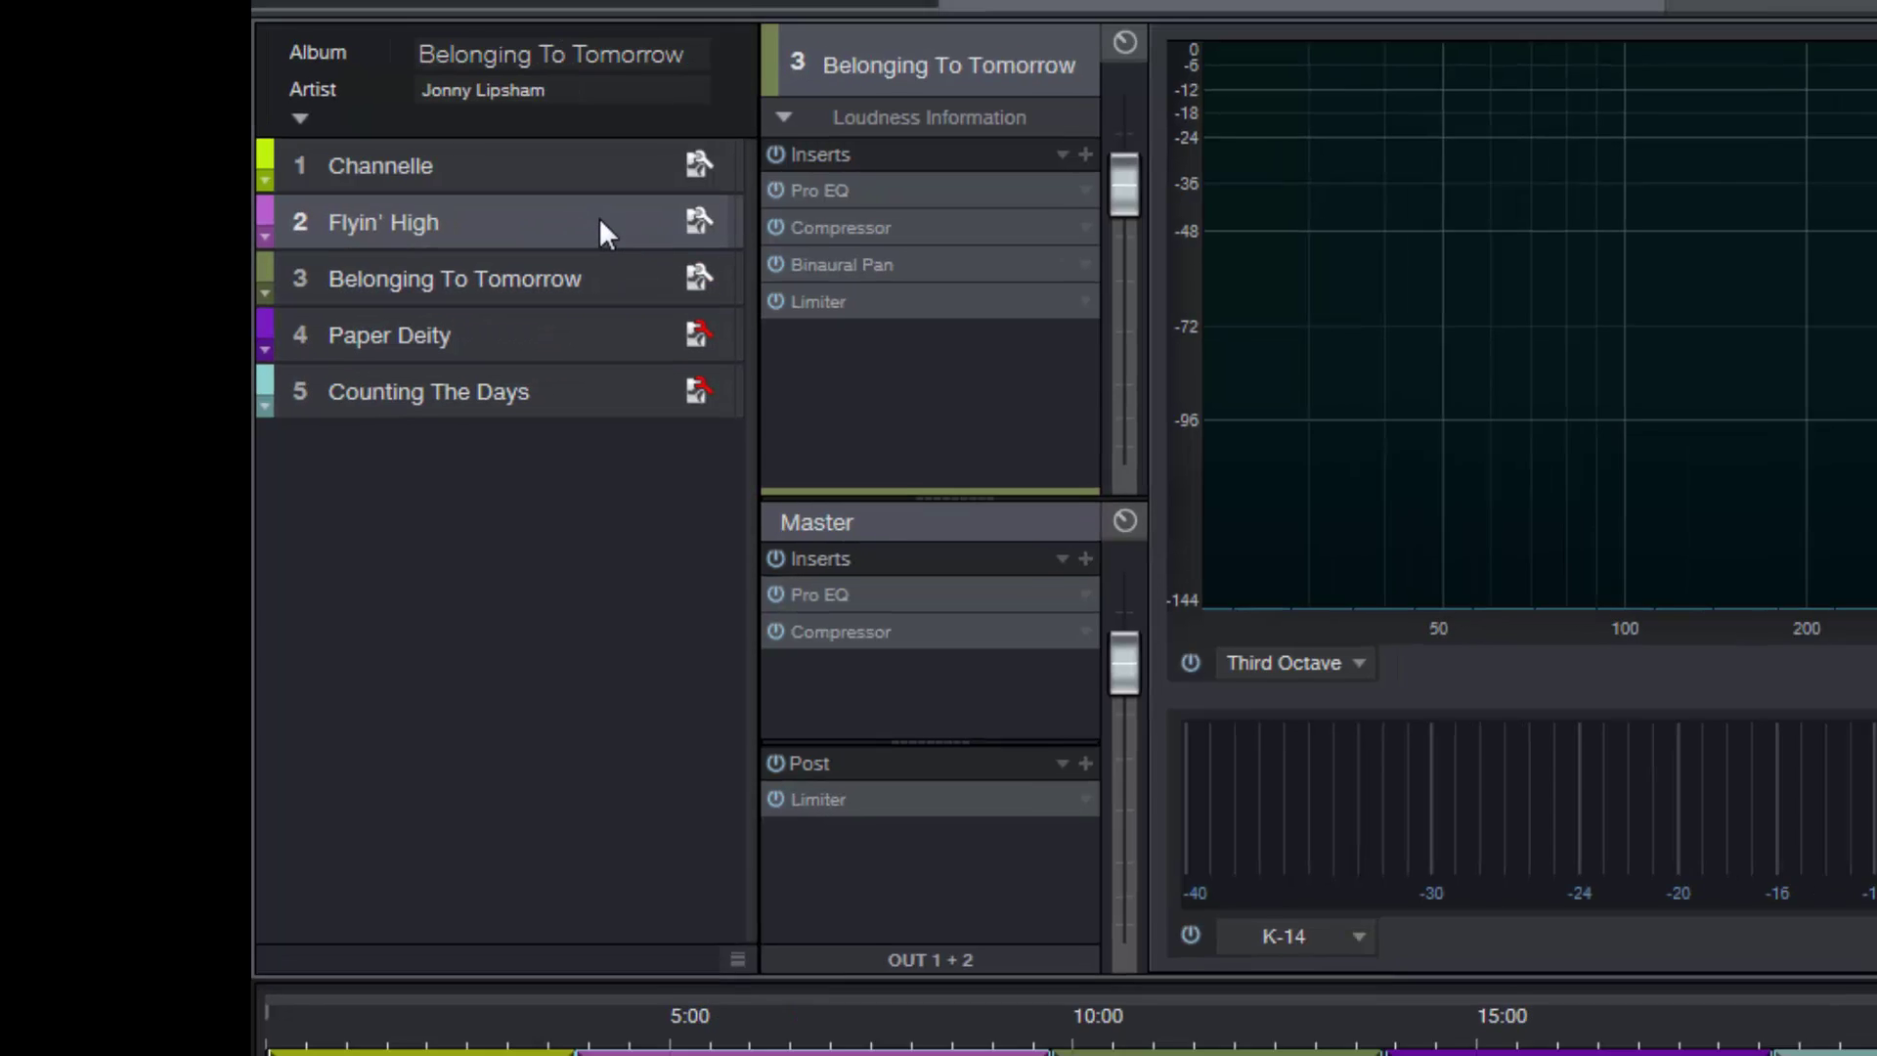
{"action": "left_click", "coordinate": [364, 166]}
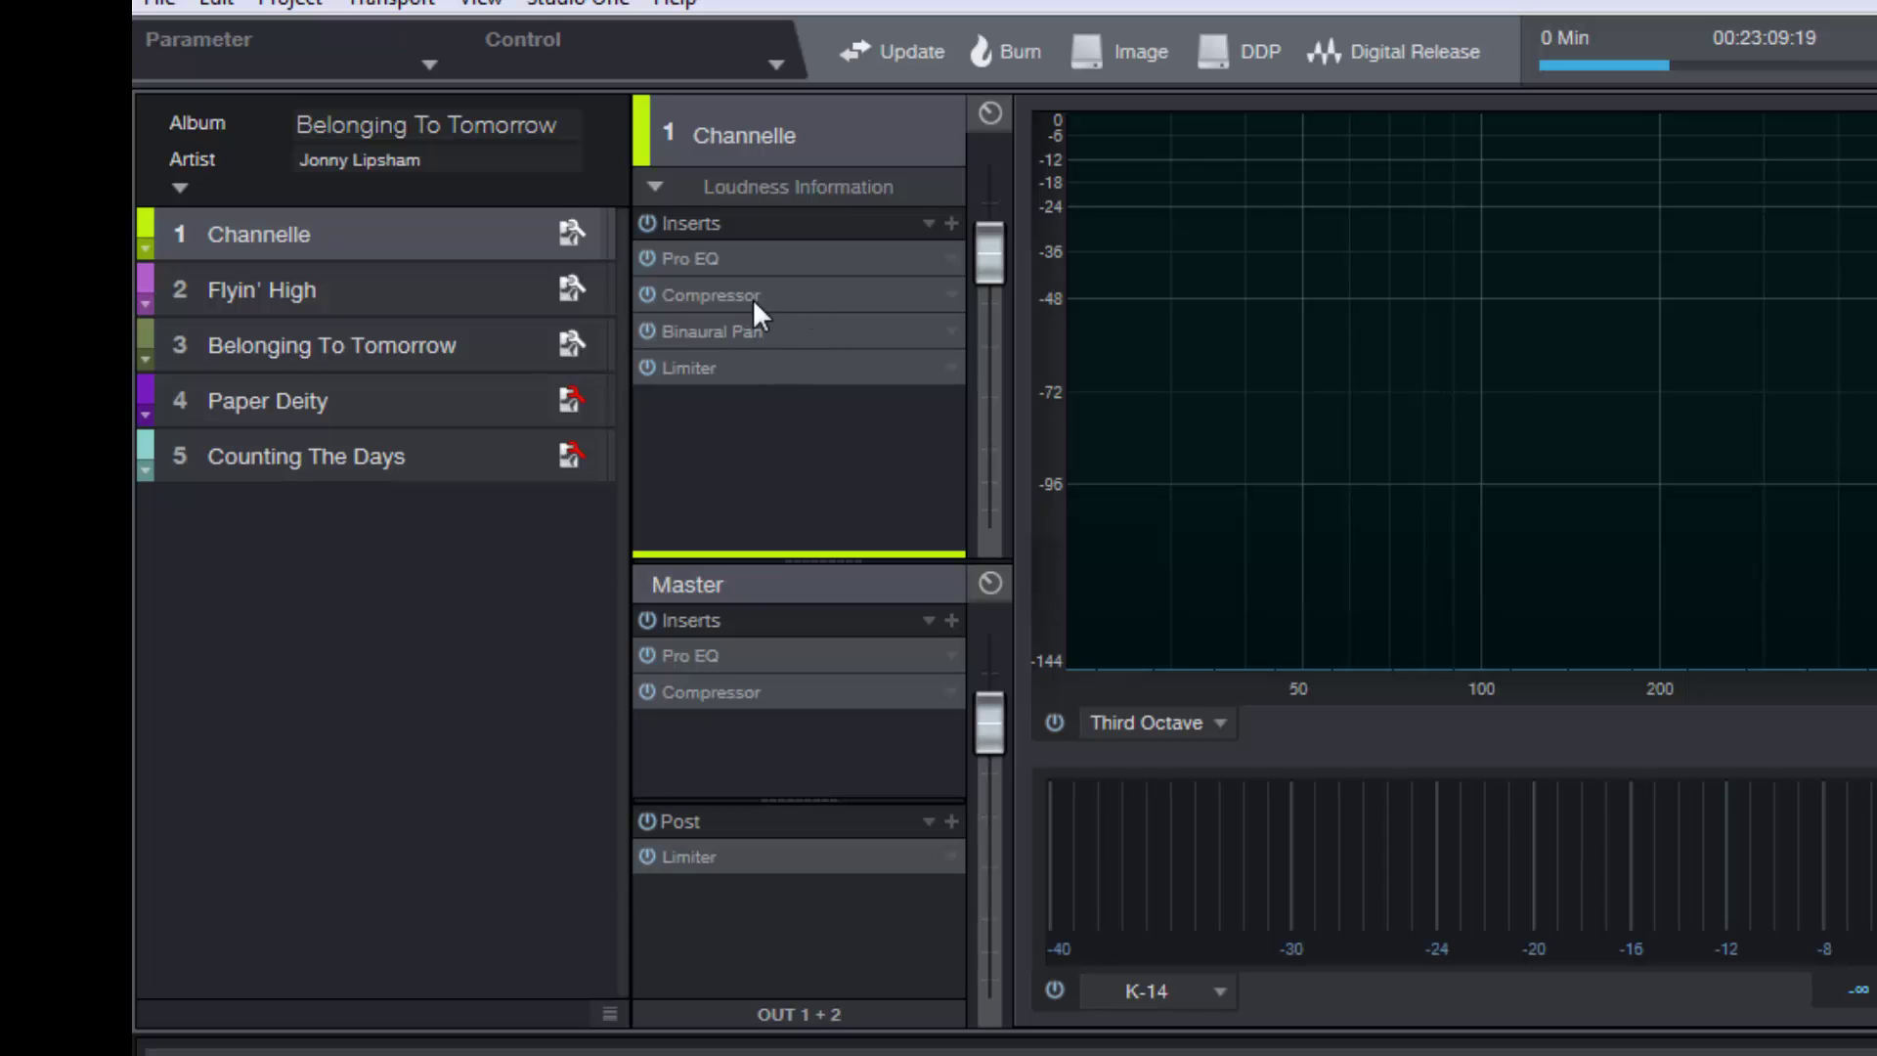
Examine the insert effects on tracks 2 to 5 one by one, and reselect Channelle
{"action": "left_click", "coordinate": [439, 289]}
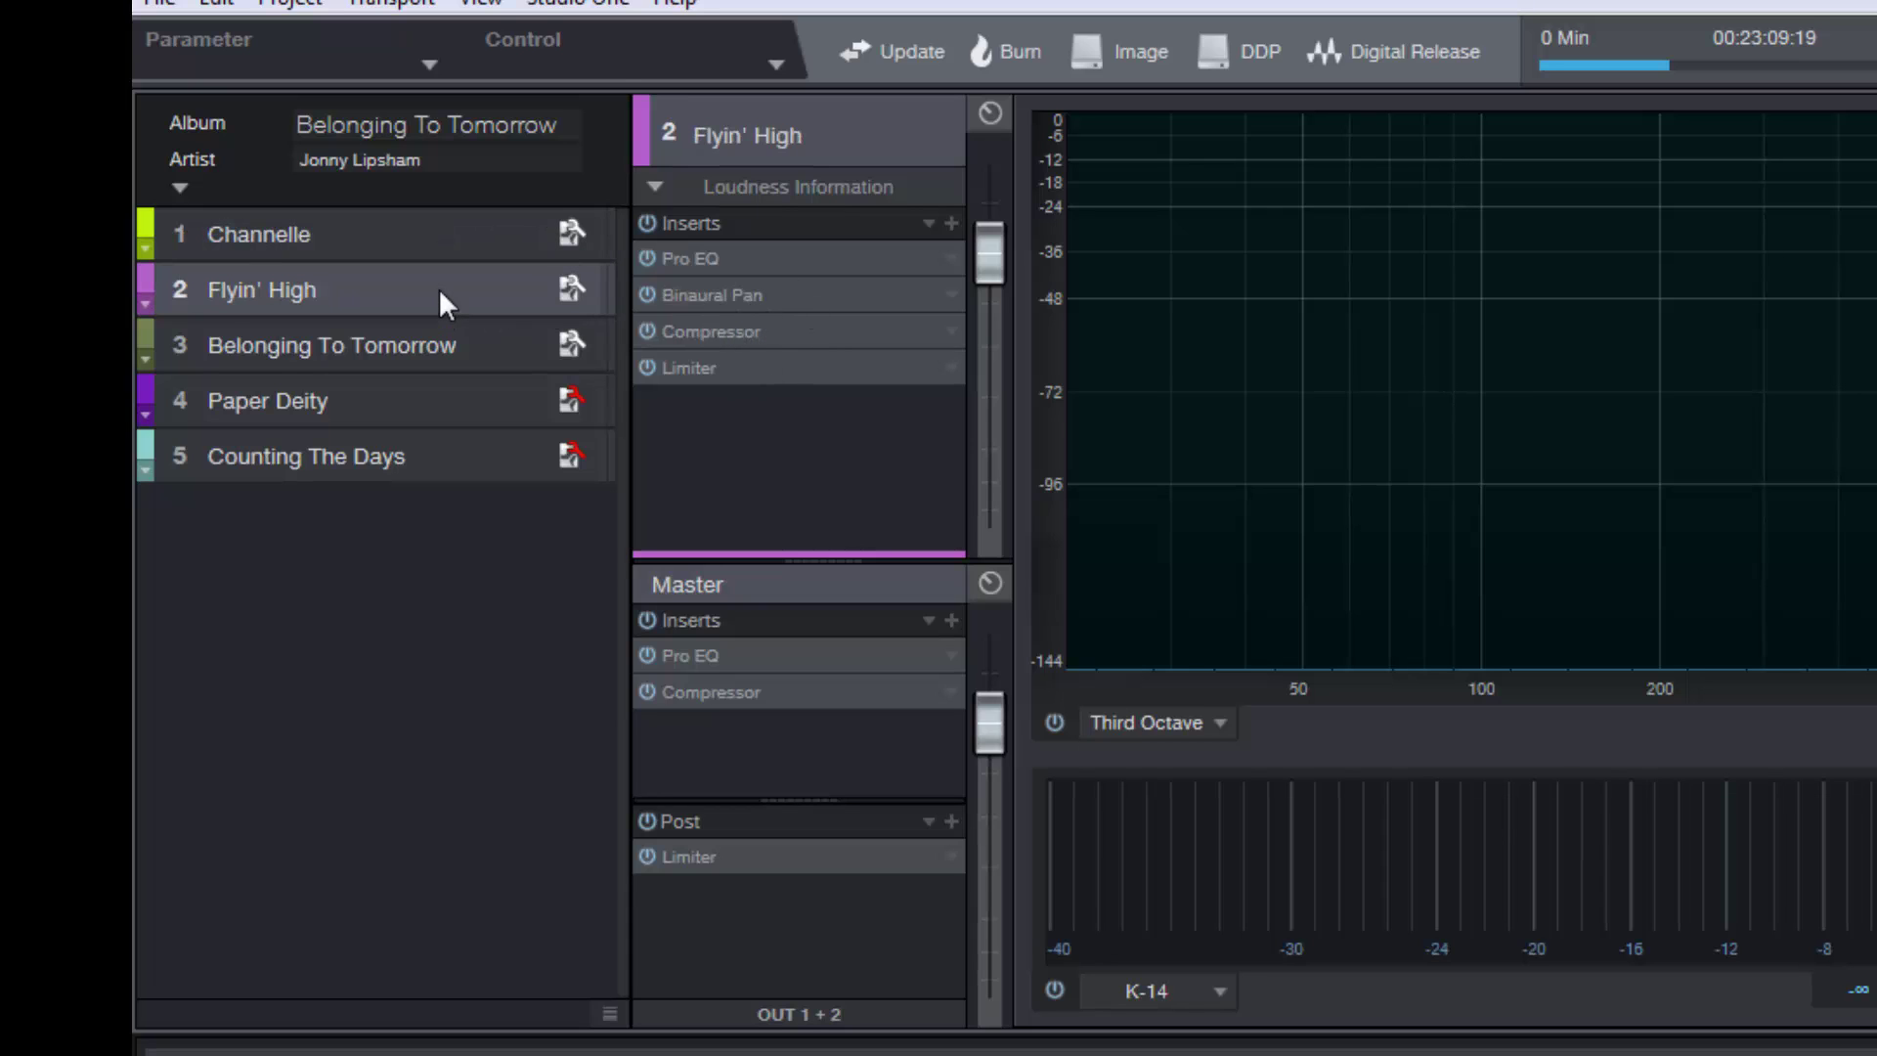
{"action": "left_click", "coordinate": [480, 336]}
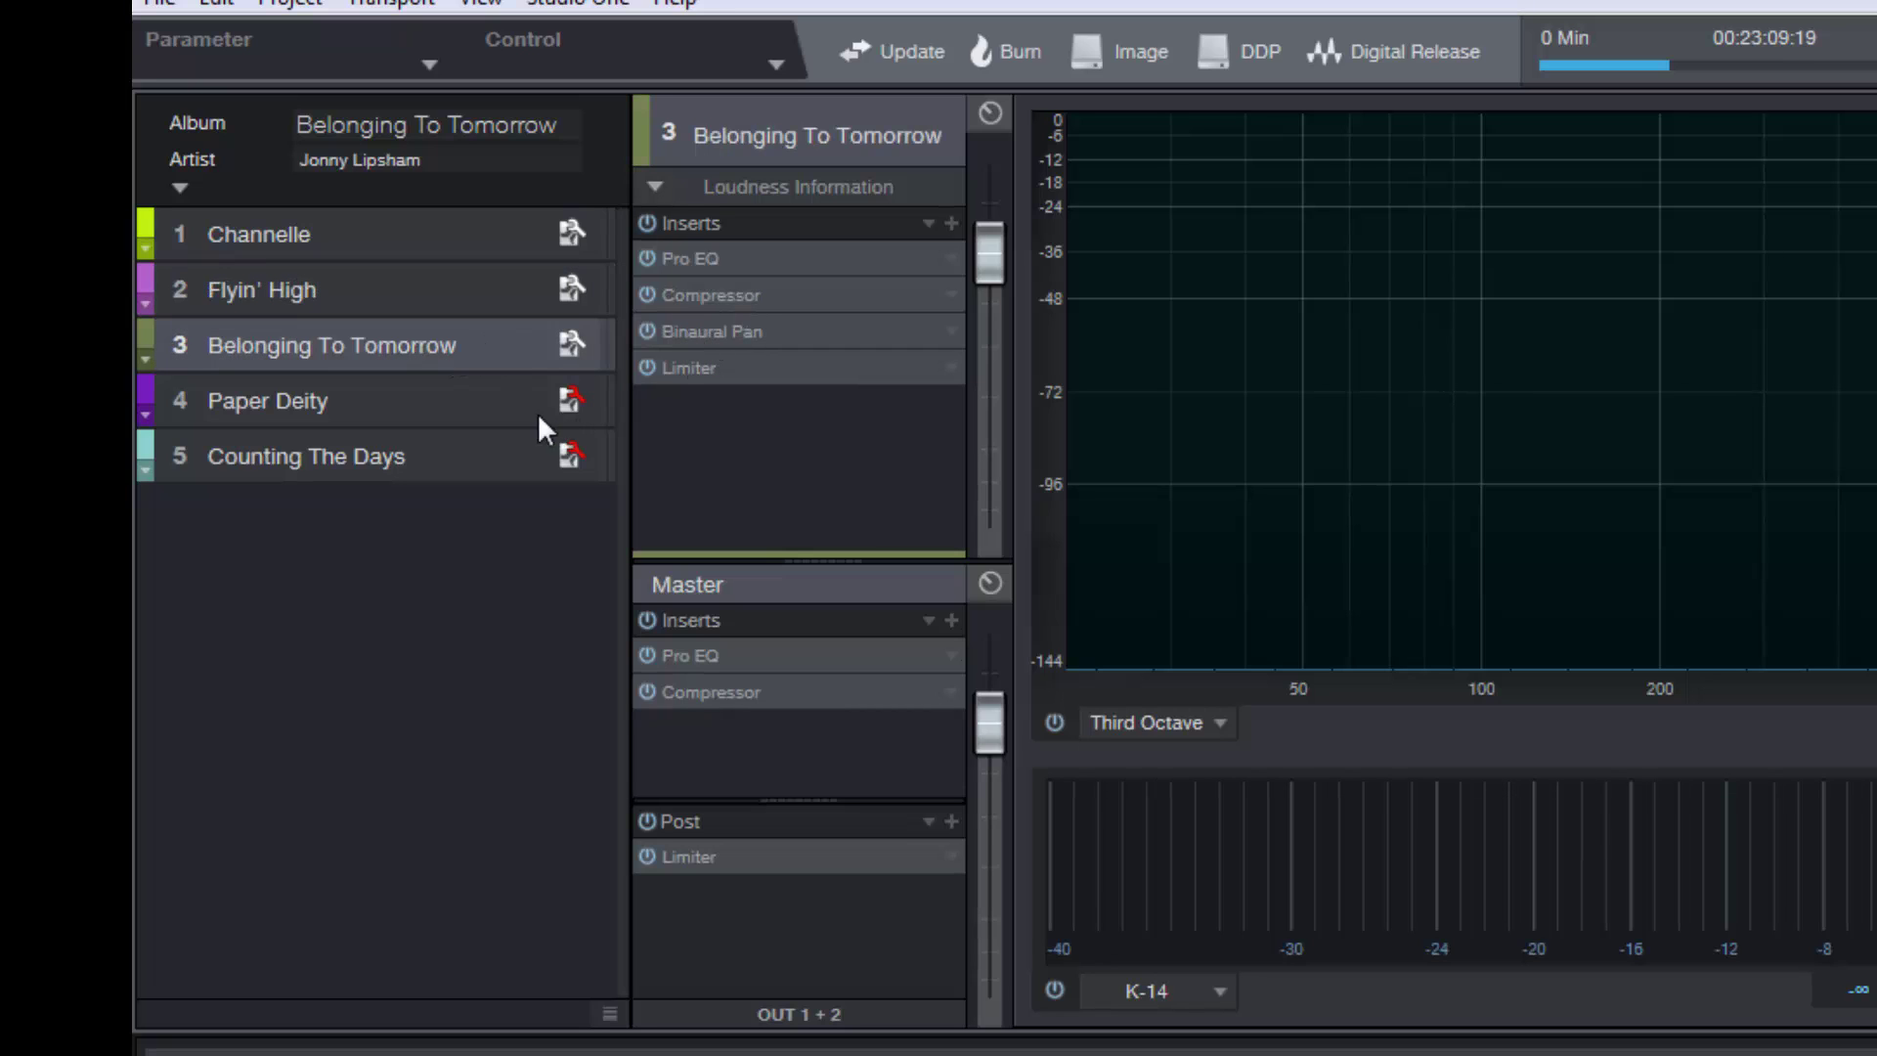
{"action": "left_click", "coordinate": [452, 401]}
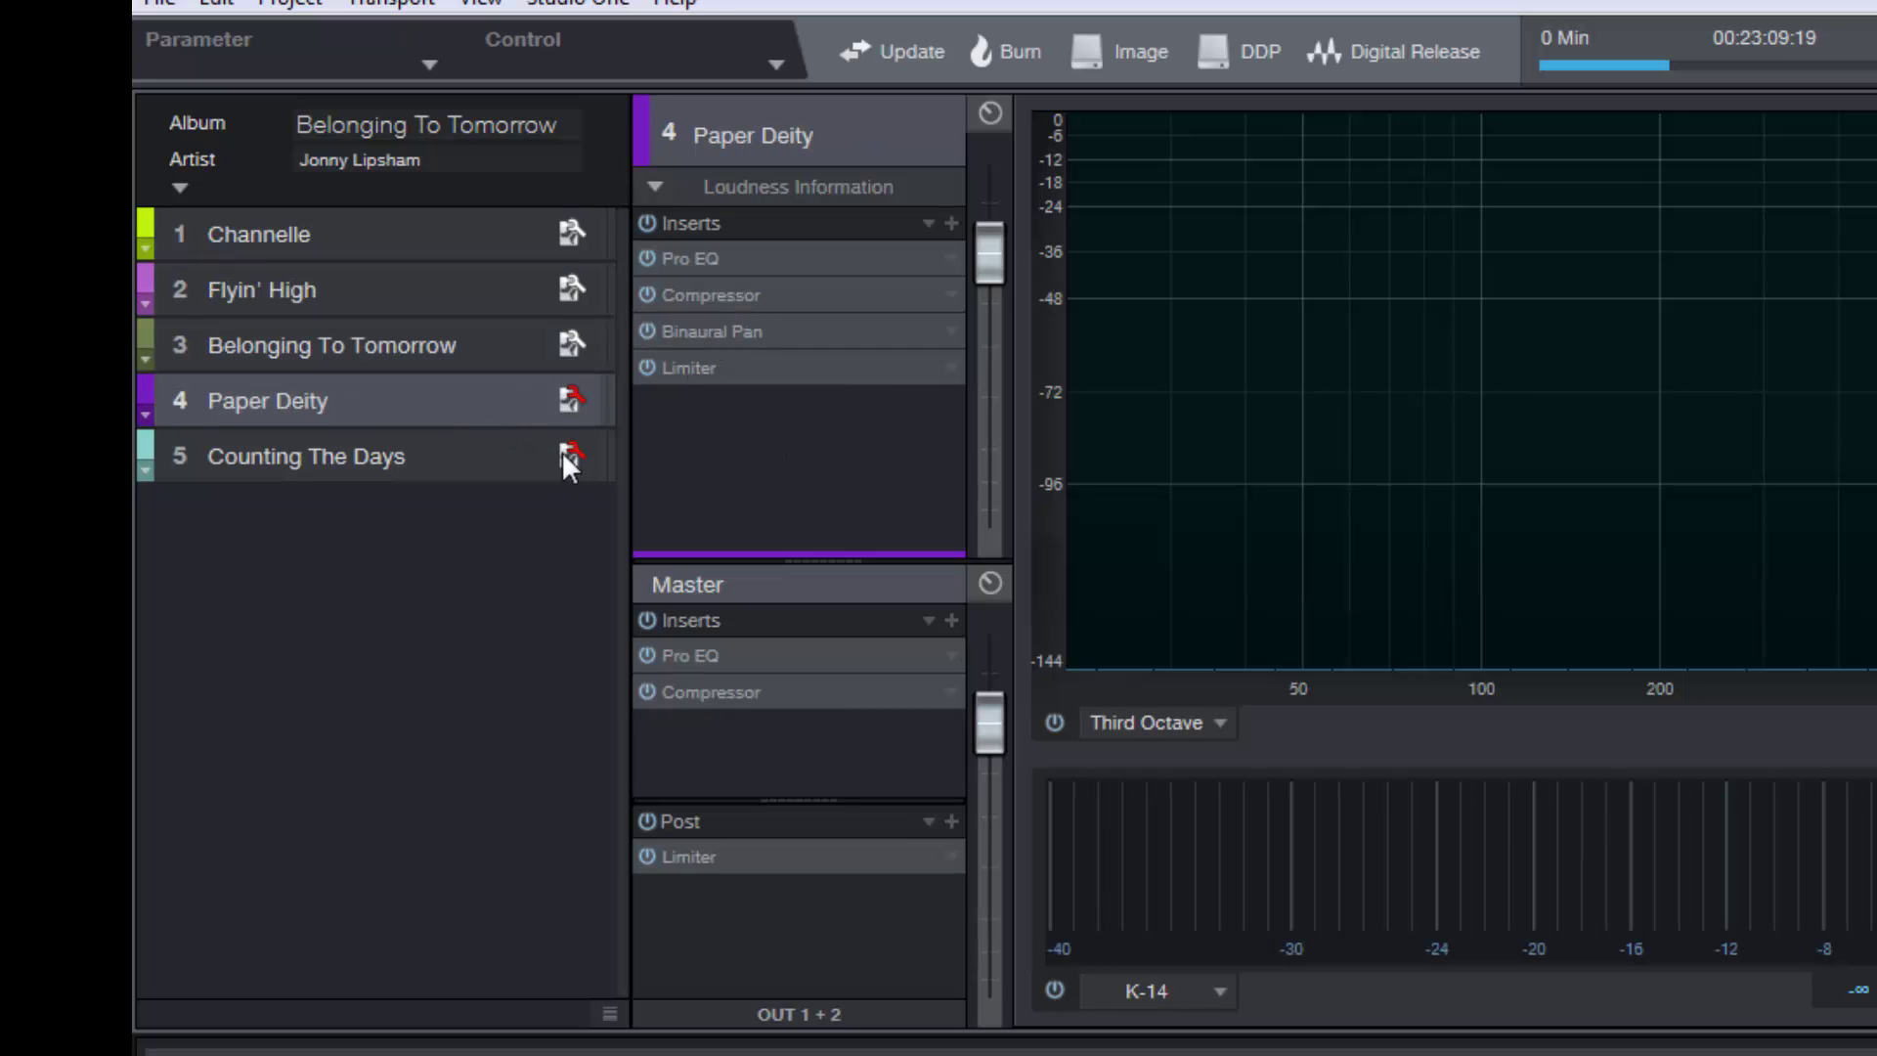
{"action": "left_click", "coordinate": [500, 462]}
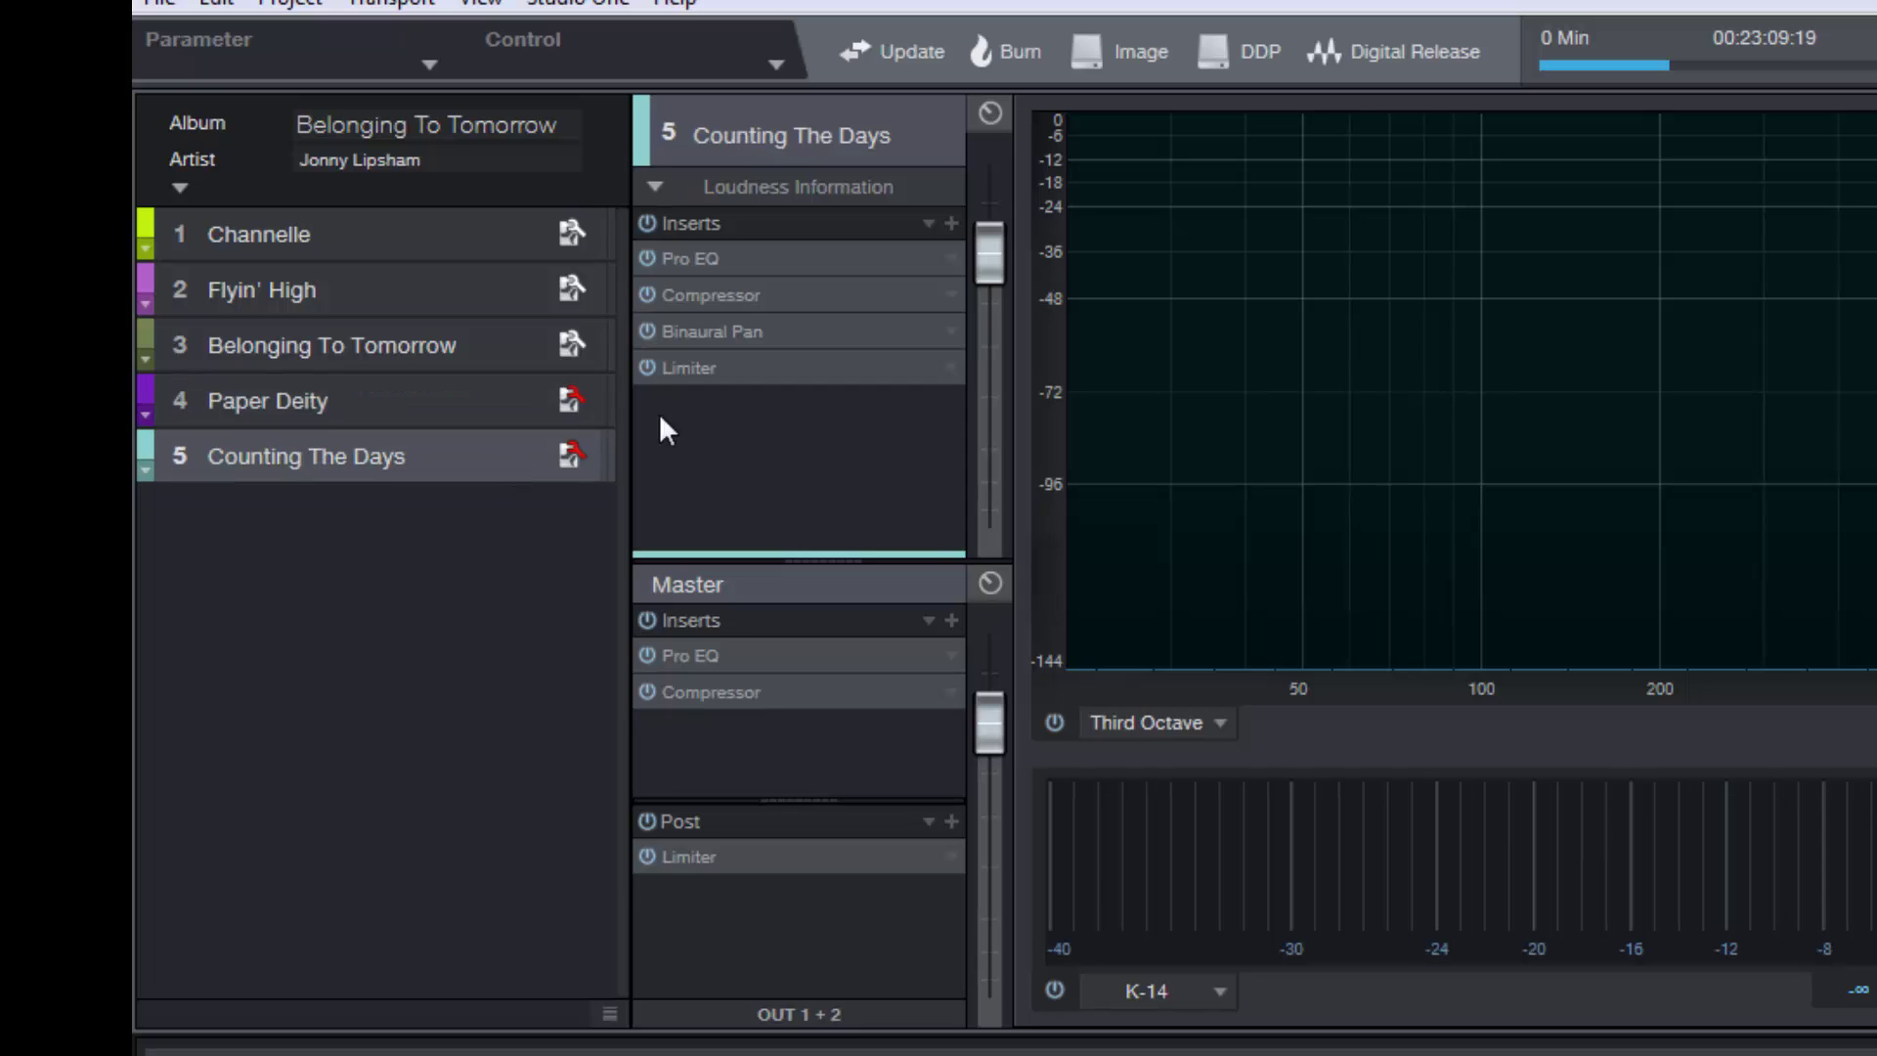
{"action": "left_click", "coordinate": [397, 237]}
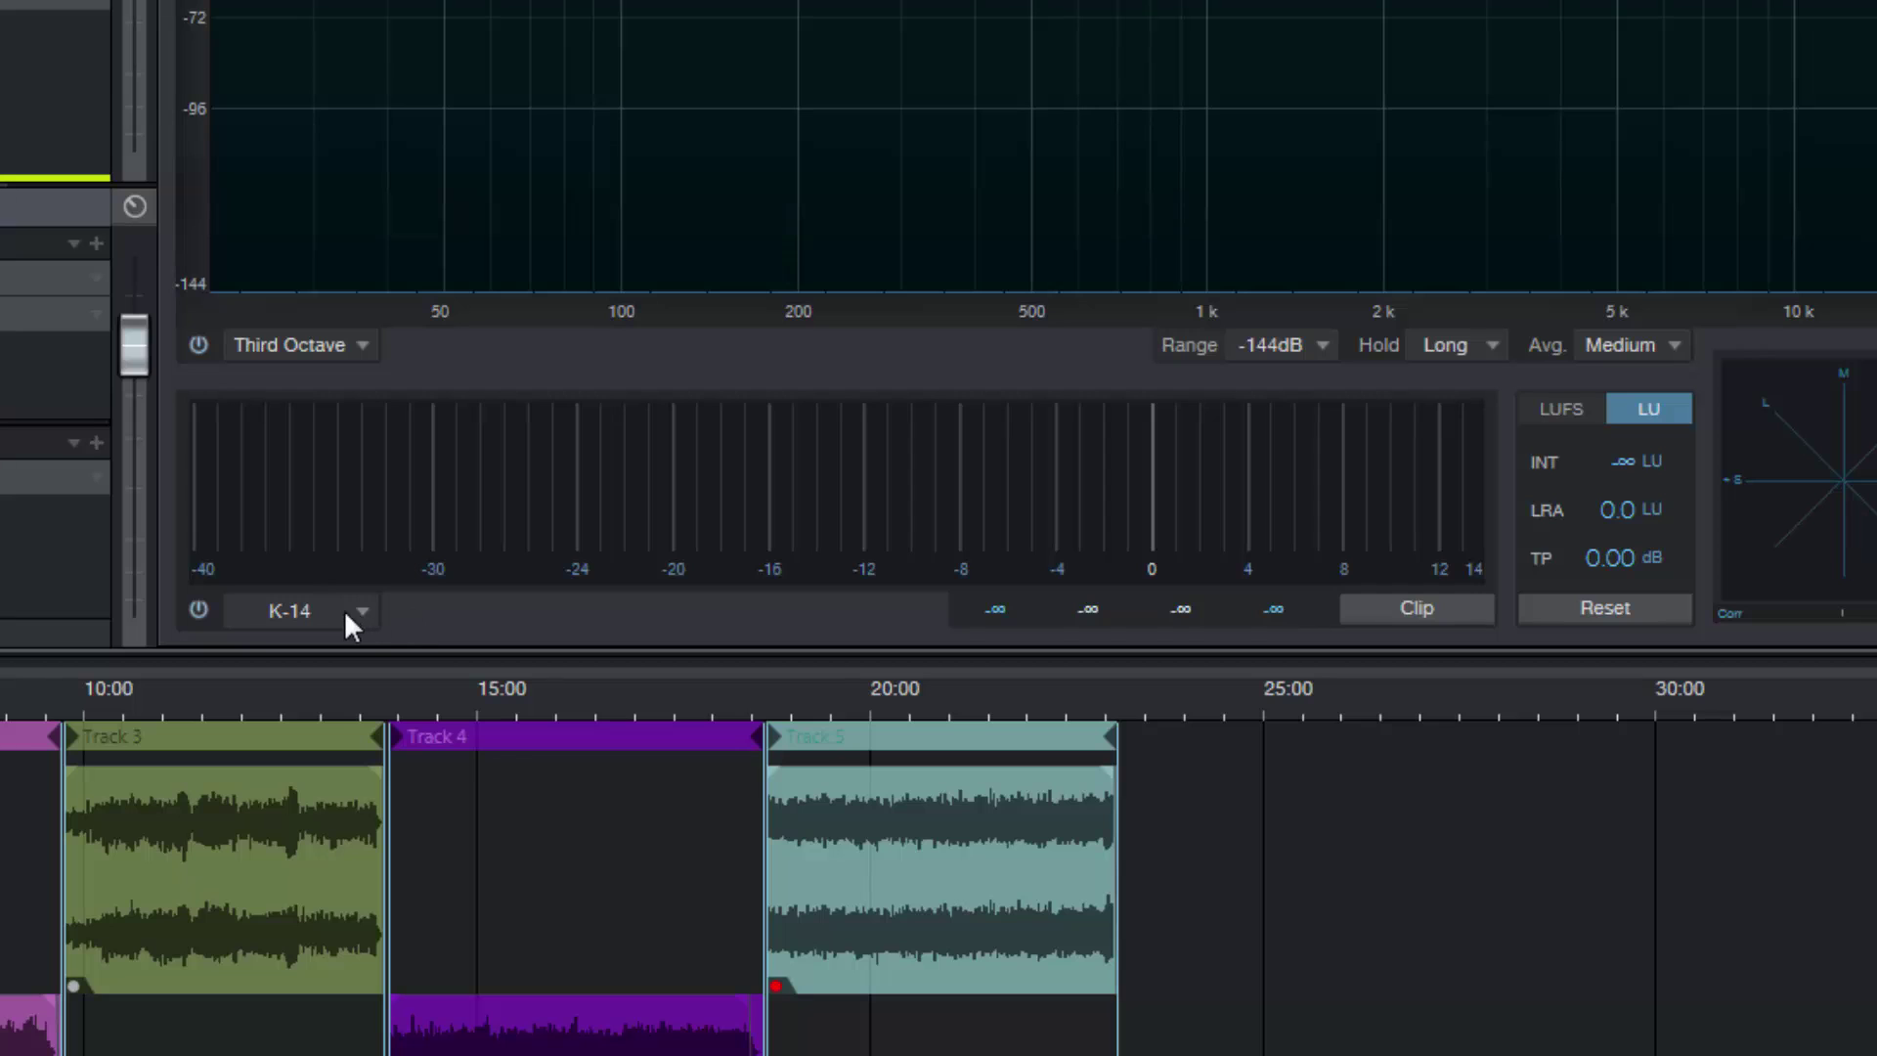
Review the available level meter scales and spectrum analyser display modes, keeping K-14 and Third Octave
{"action": "left_click", "coordinate": [363, 611]}
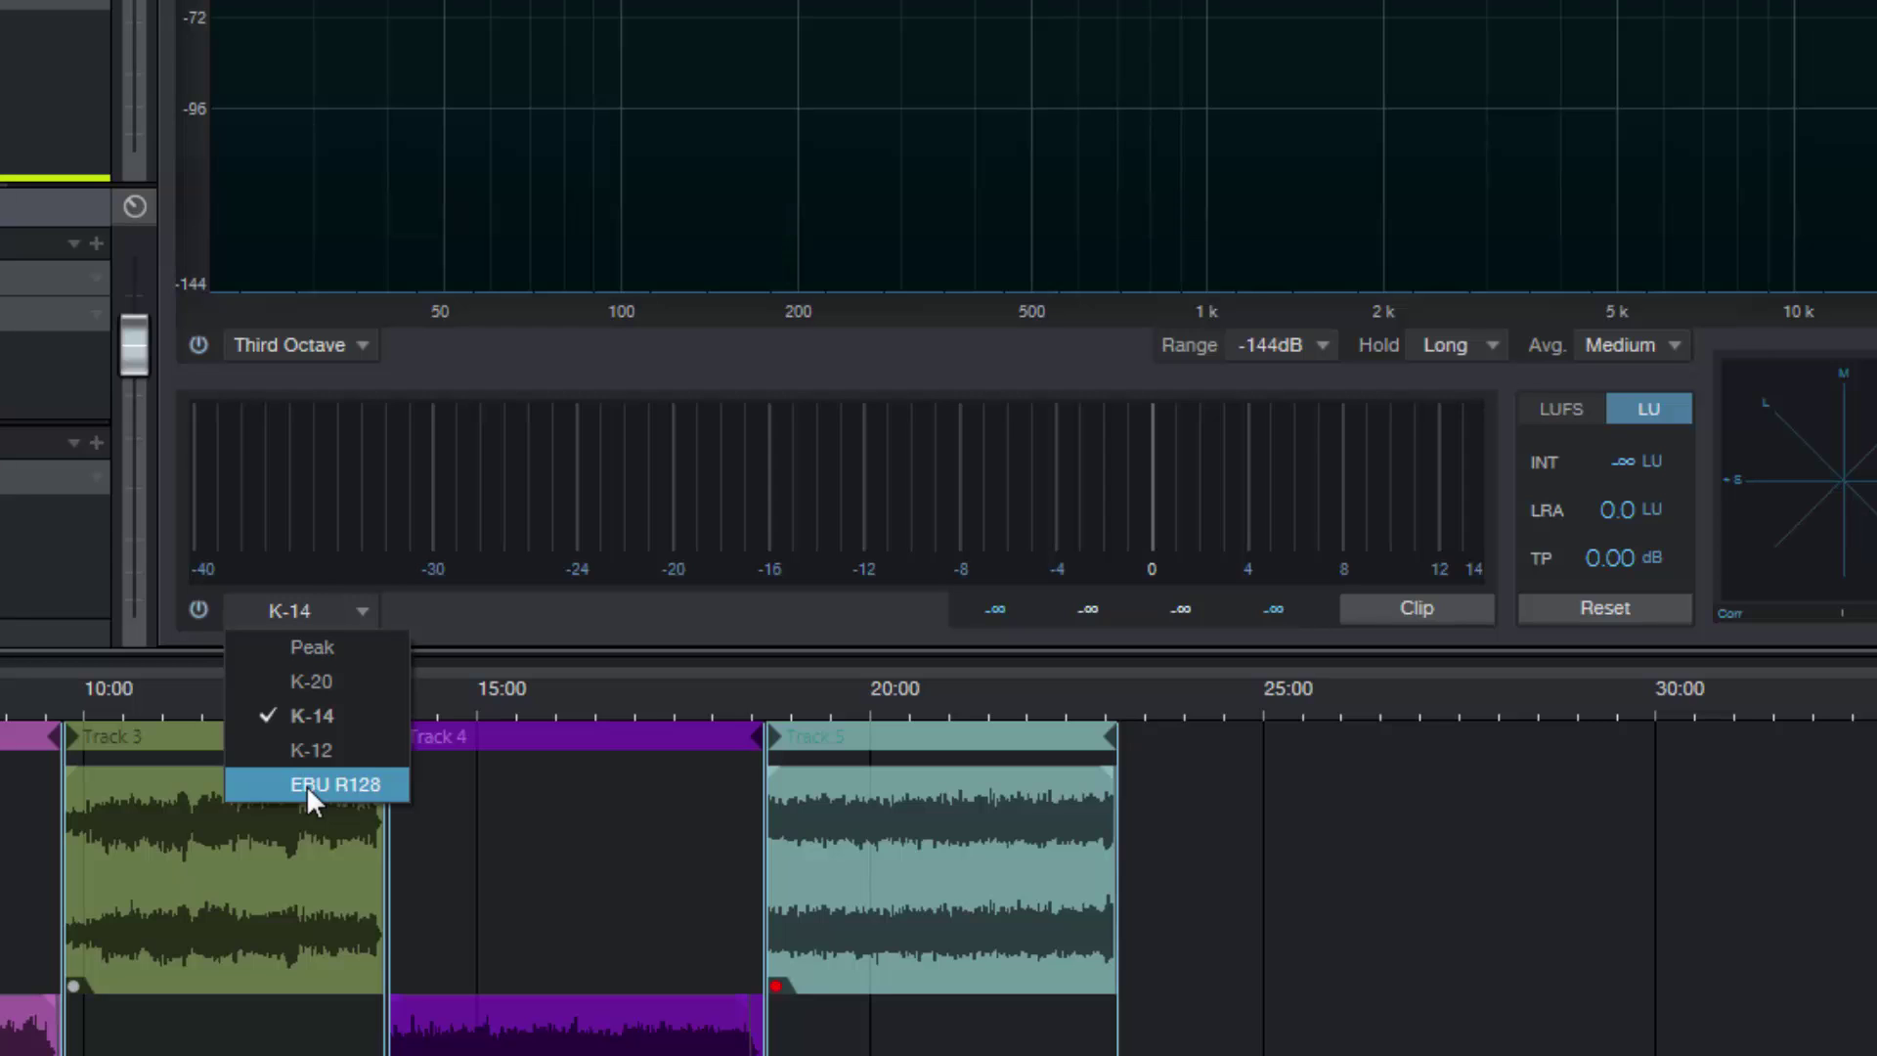
{"action": "left_click", "coordinate": [573, 626]}
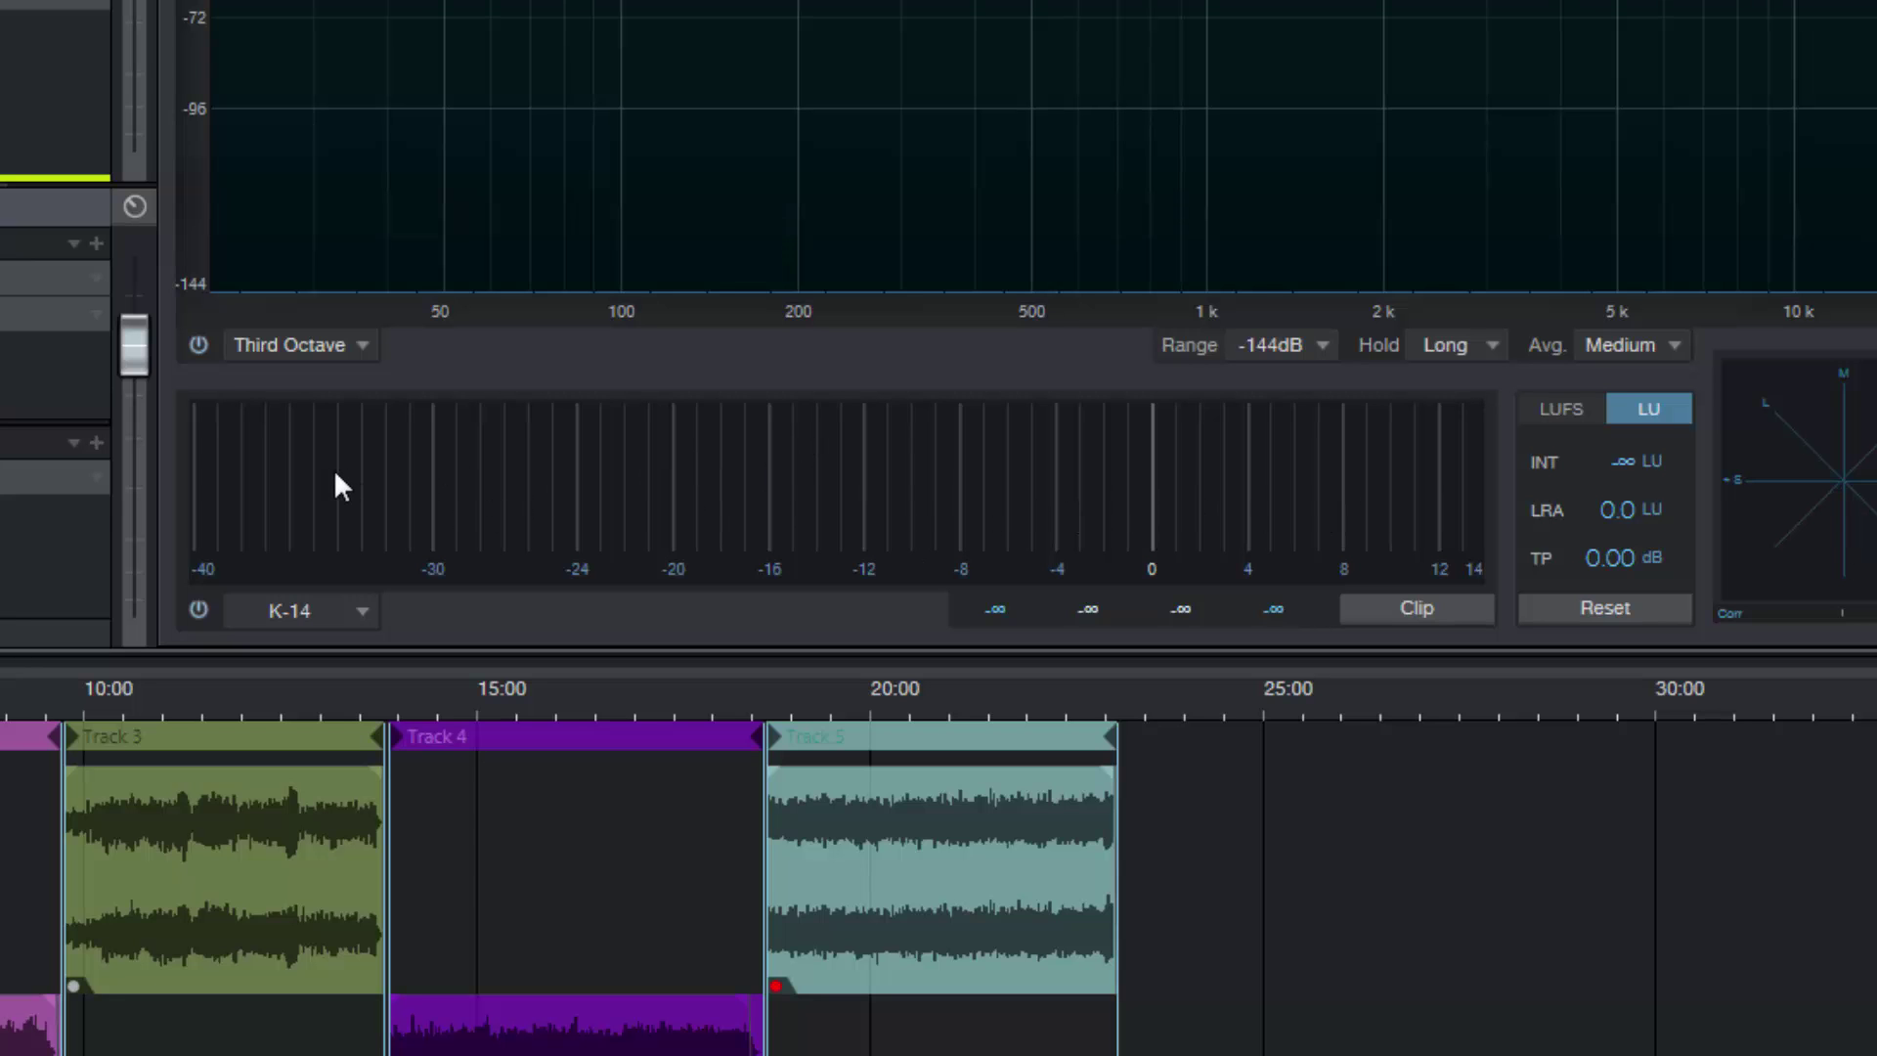
{"action": "mouse_move", "coordinate": [334, 468]}
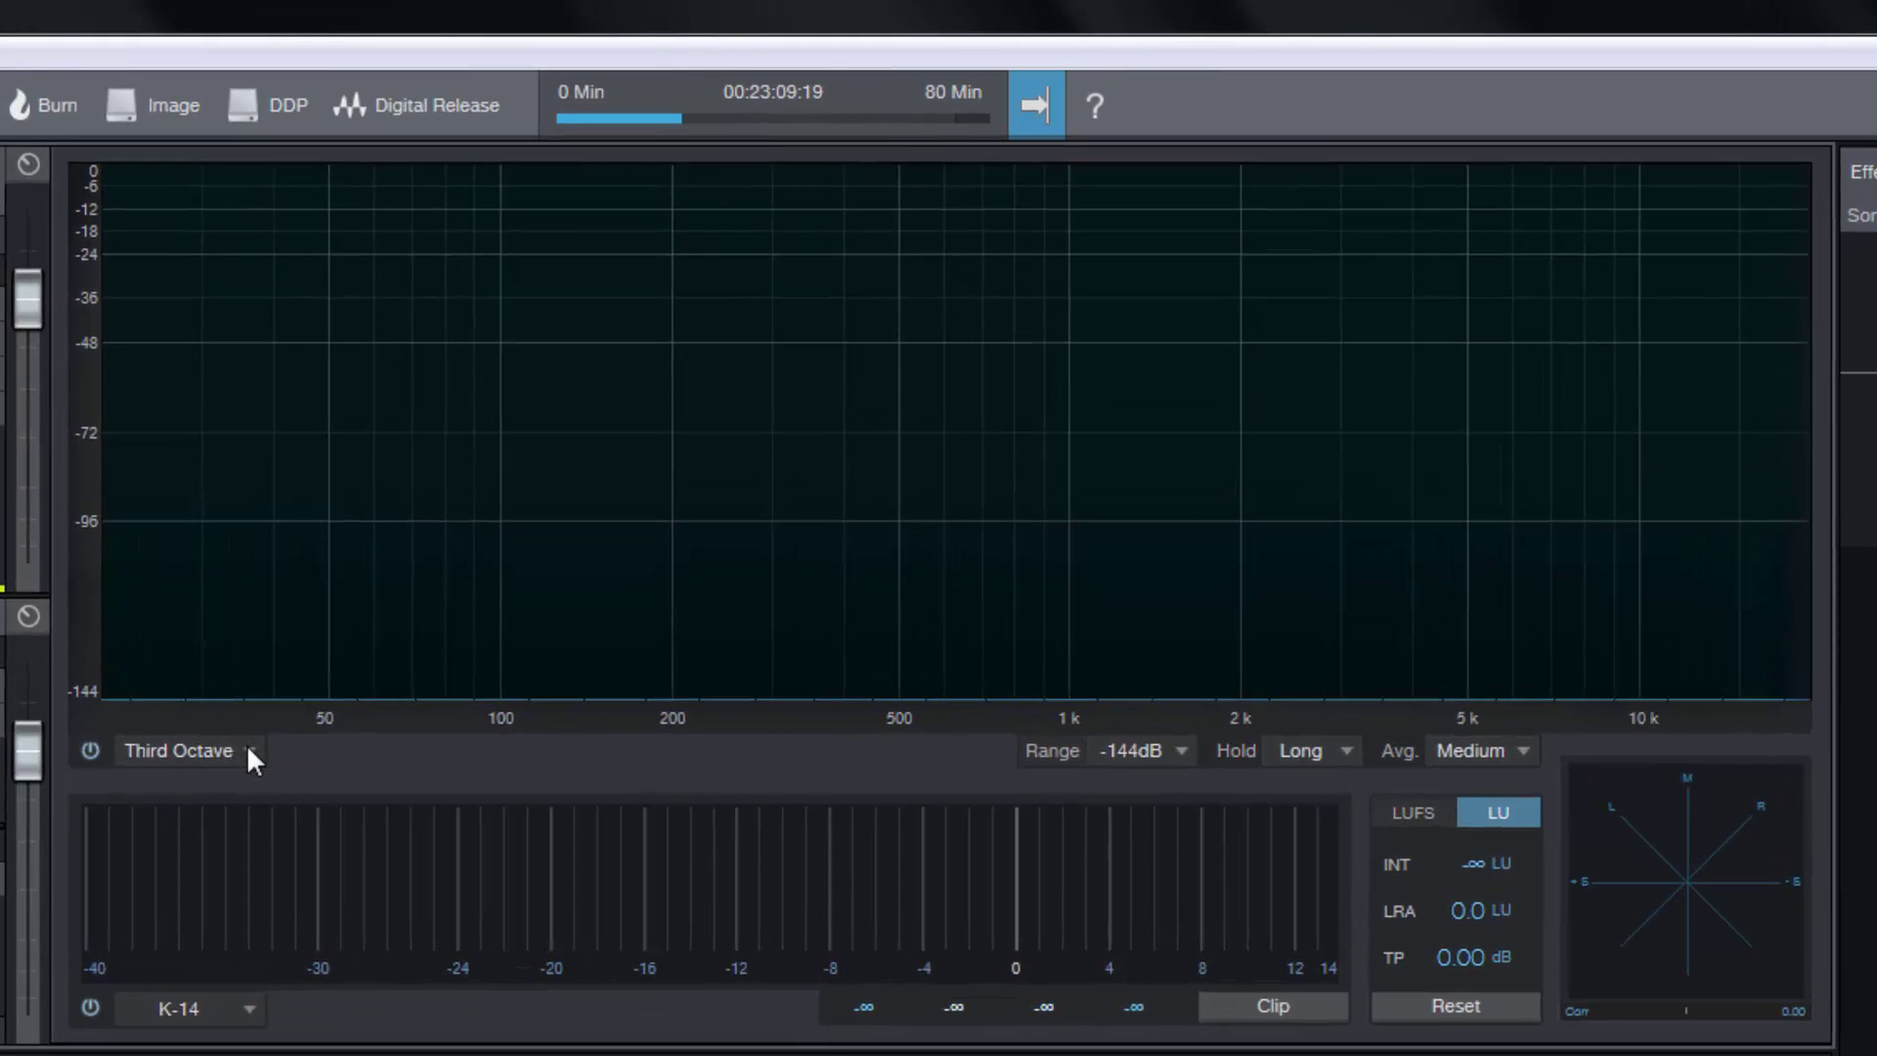
{"action": "left_click", "coordinate": [246, 749]}
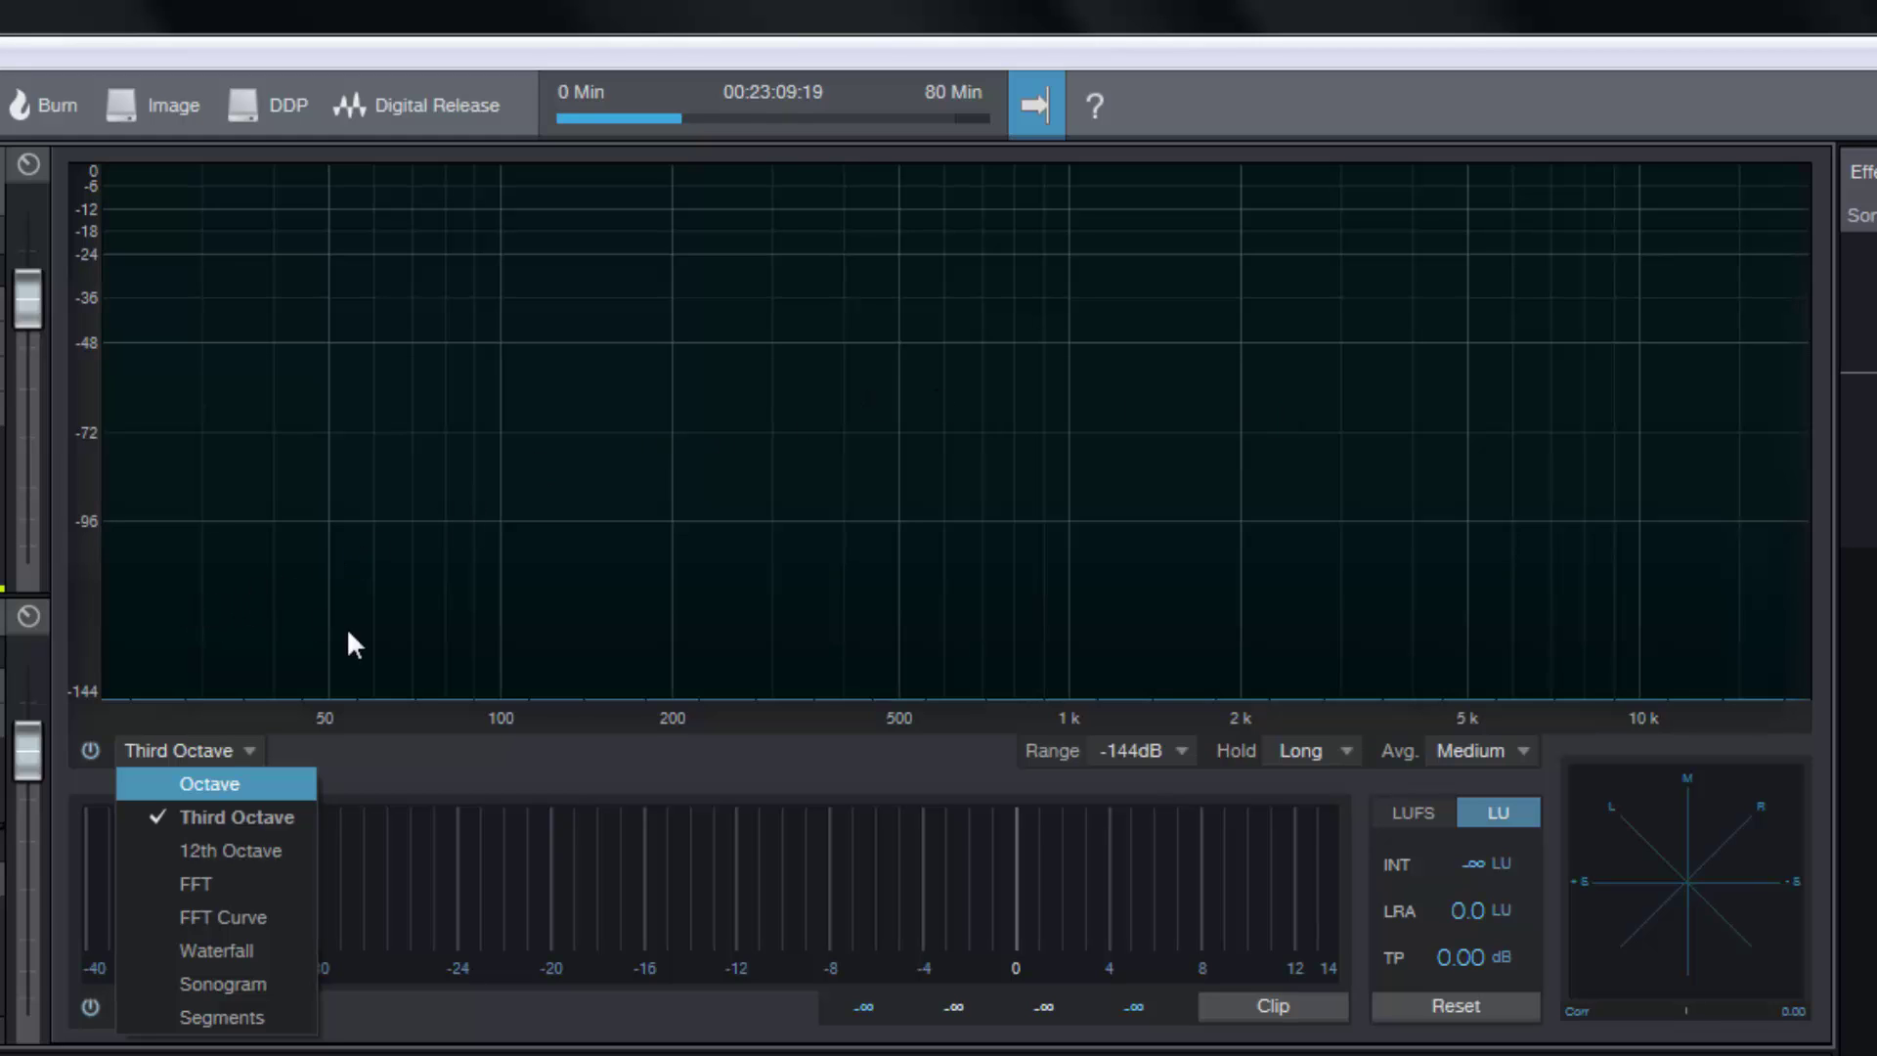
{"action": "left_click", "coordinate": [433, 773]}
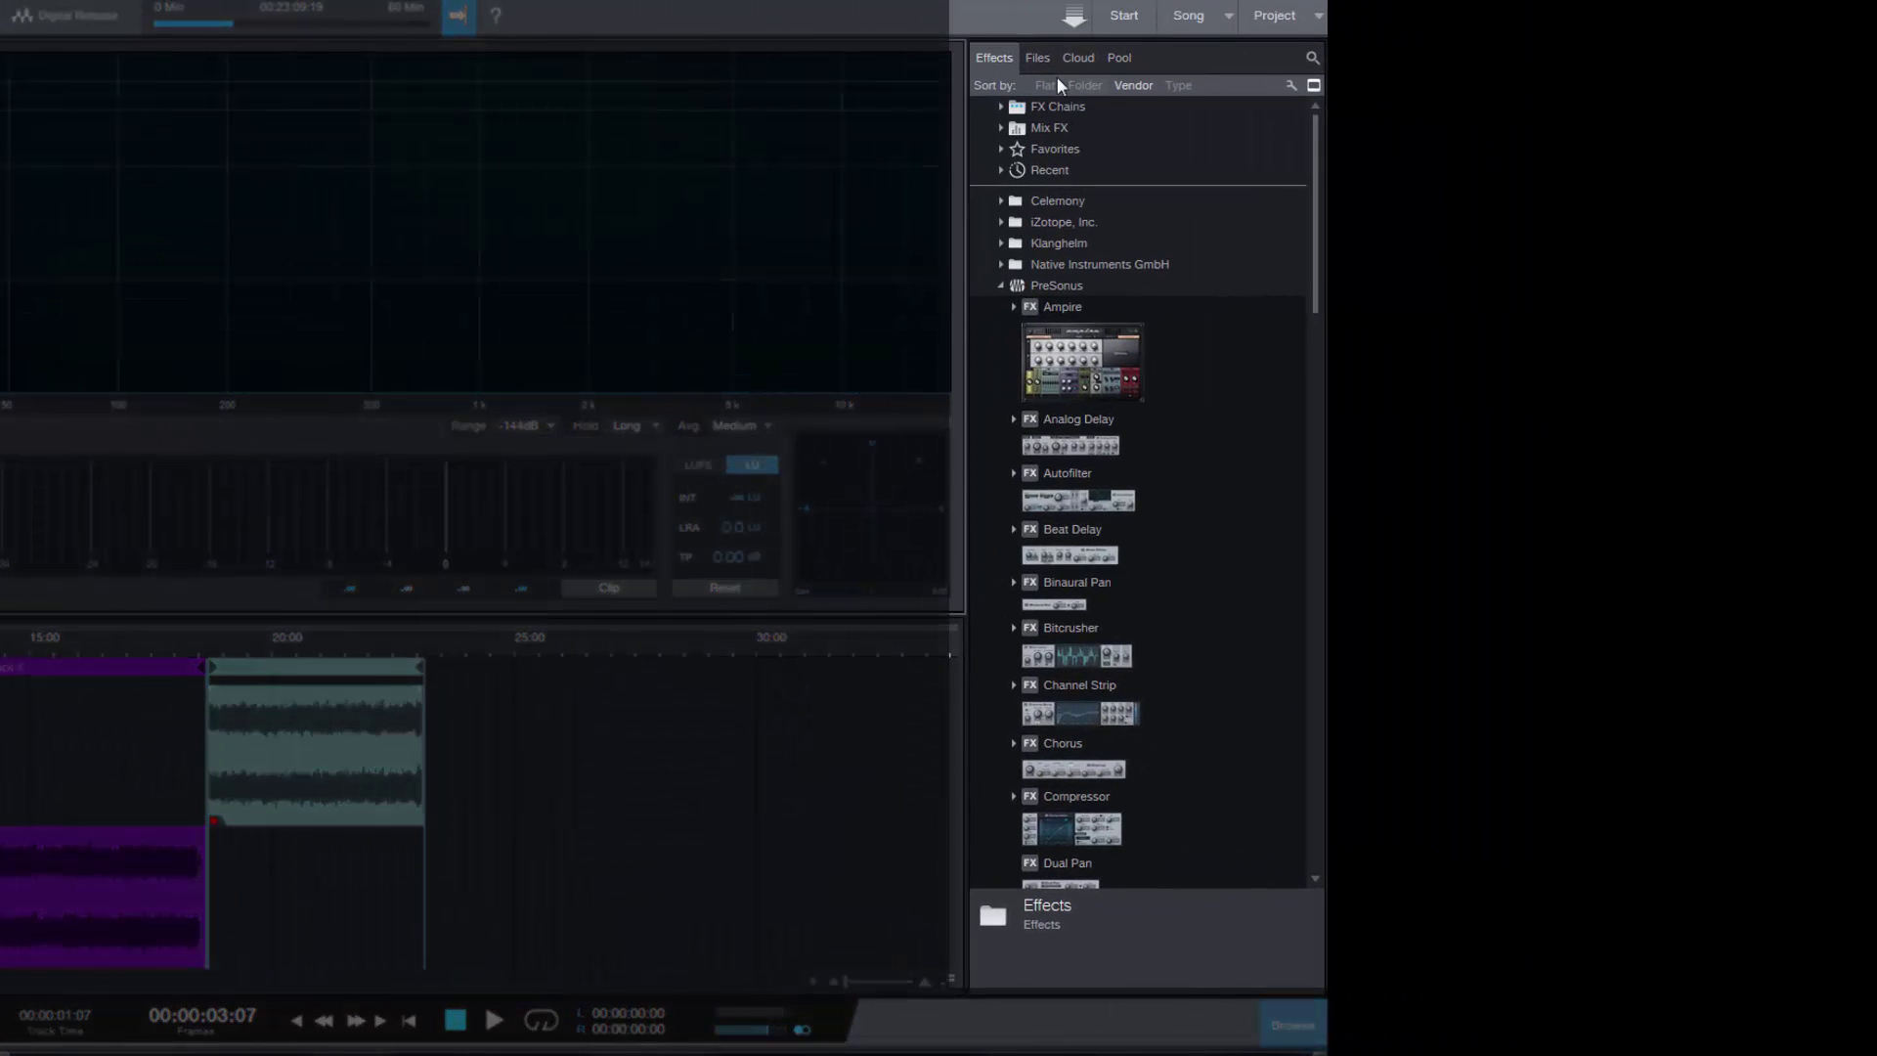
Look through the browser's Files, Cloud and Pool sections, and return to the Effects list
{"action": "left_click", "coordinate": [1038, 55]}
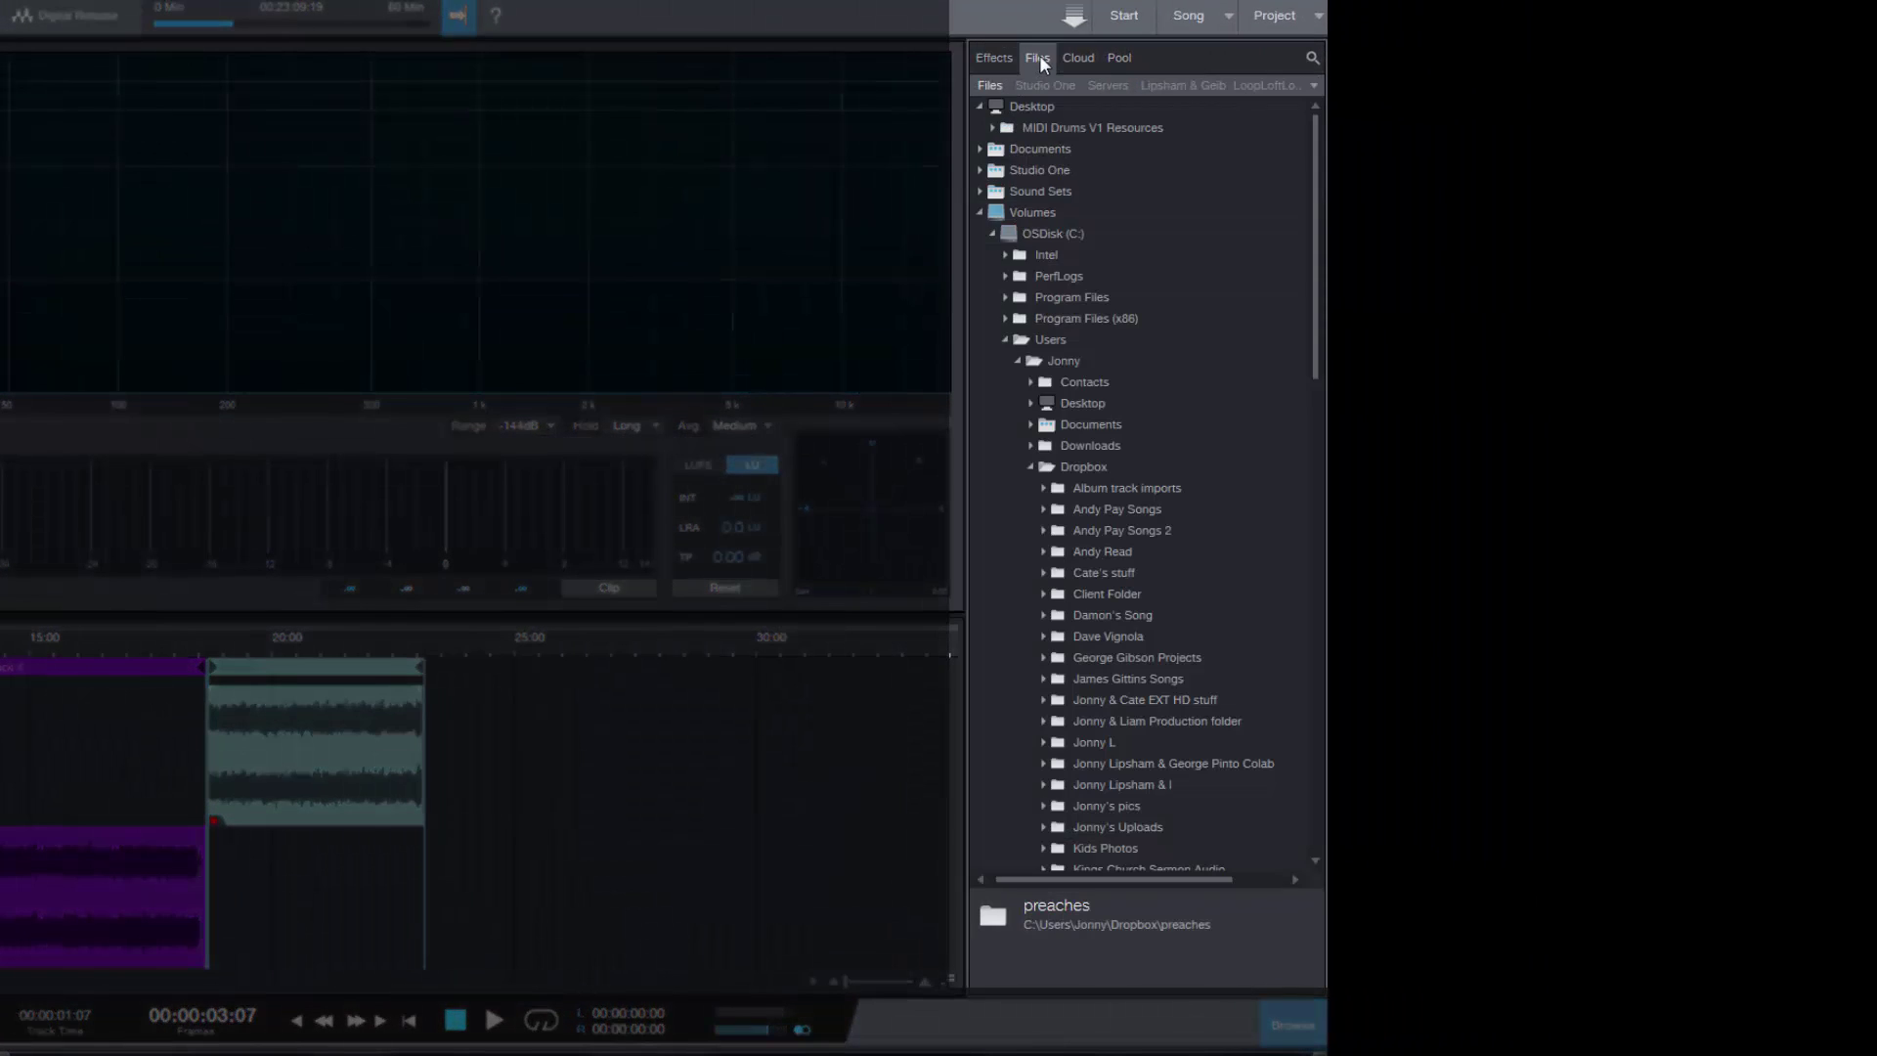
{"action": "left_click", "coordinate": [1080, 60]}
{"action": "left_click", "coordinate": [1121, 61]}
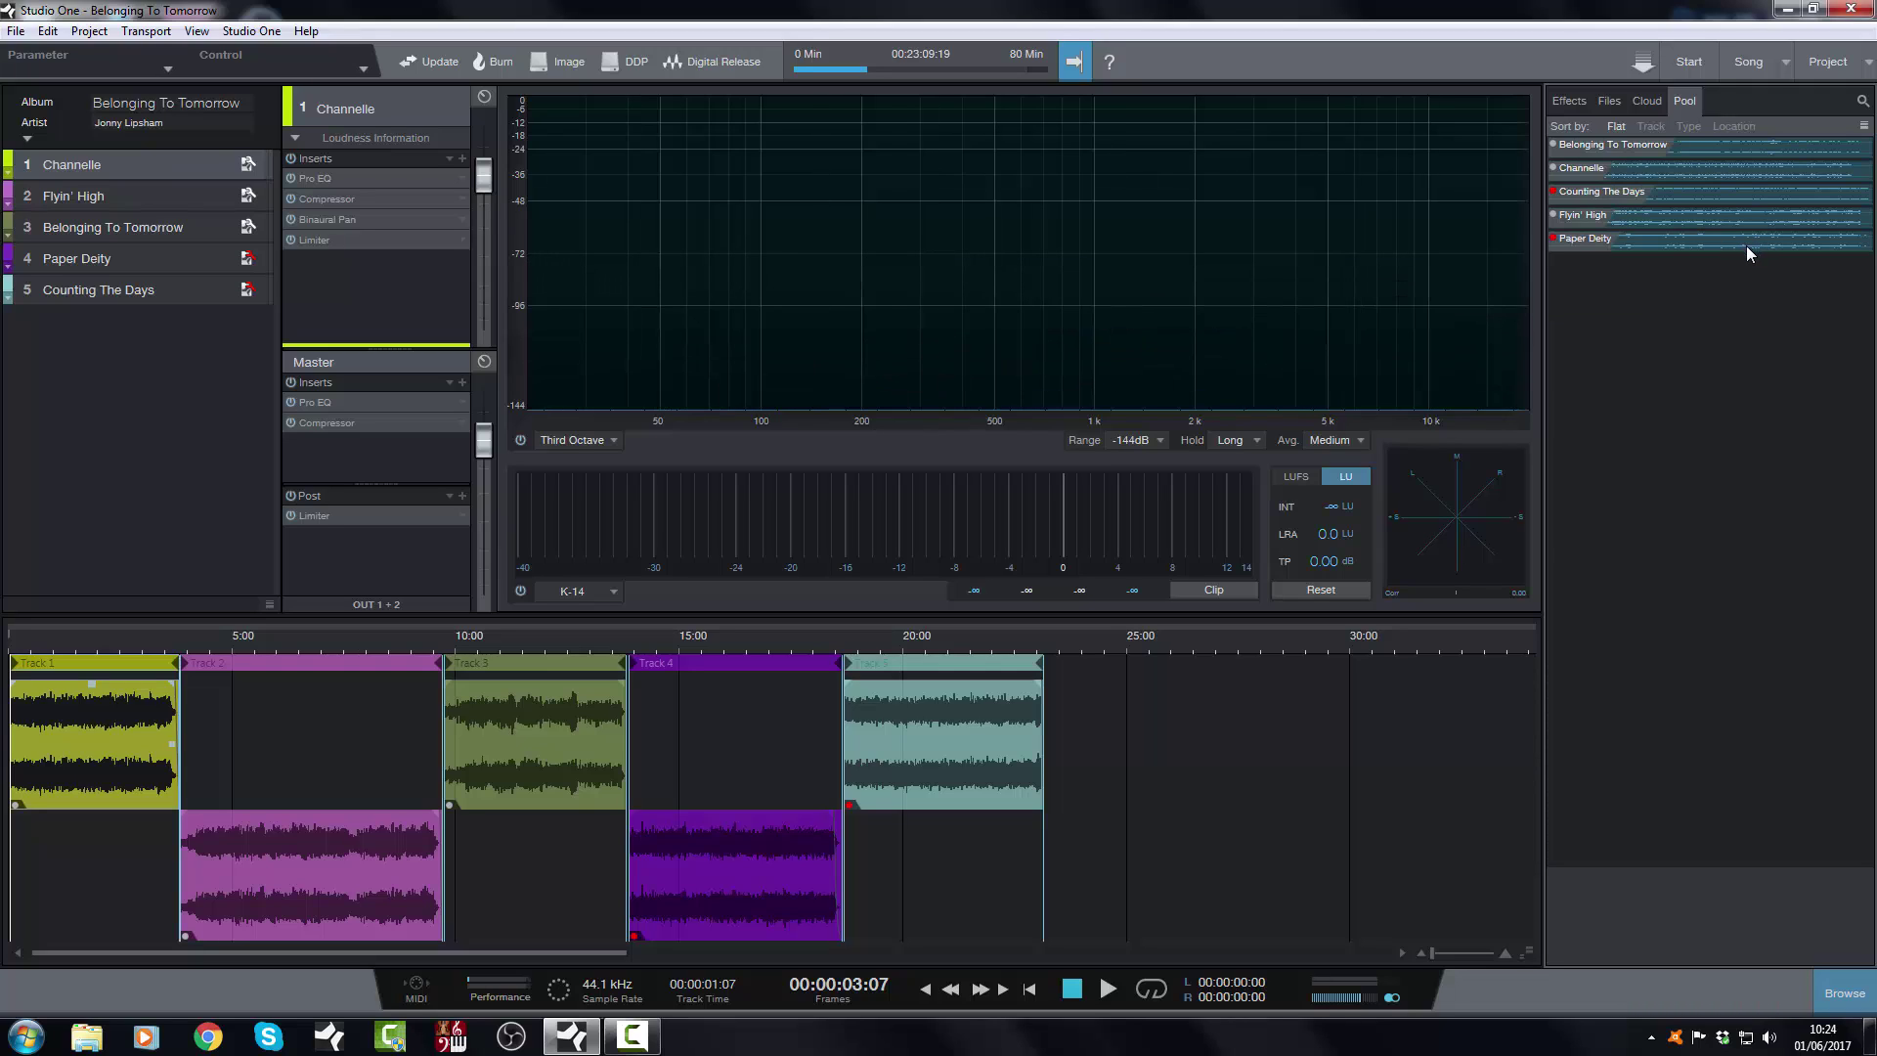
{"action": "left_click", "coordinate": [1568, 100]}
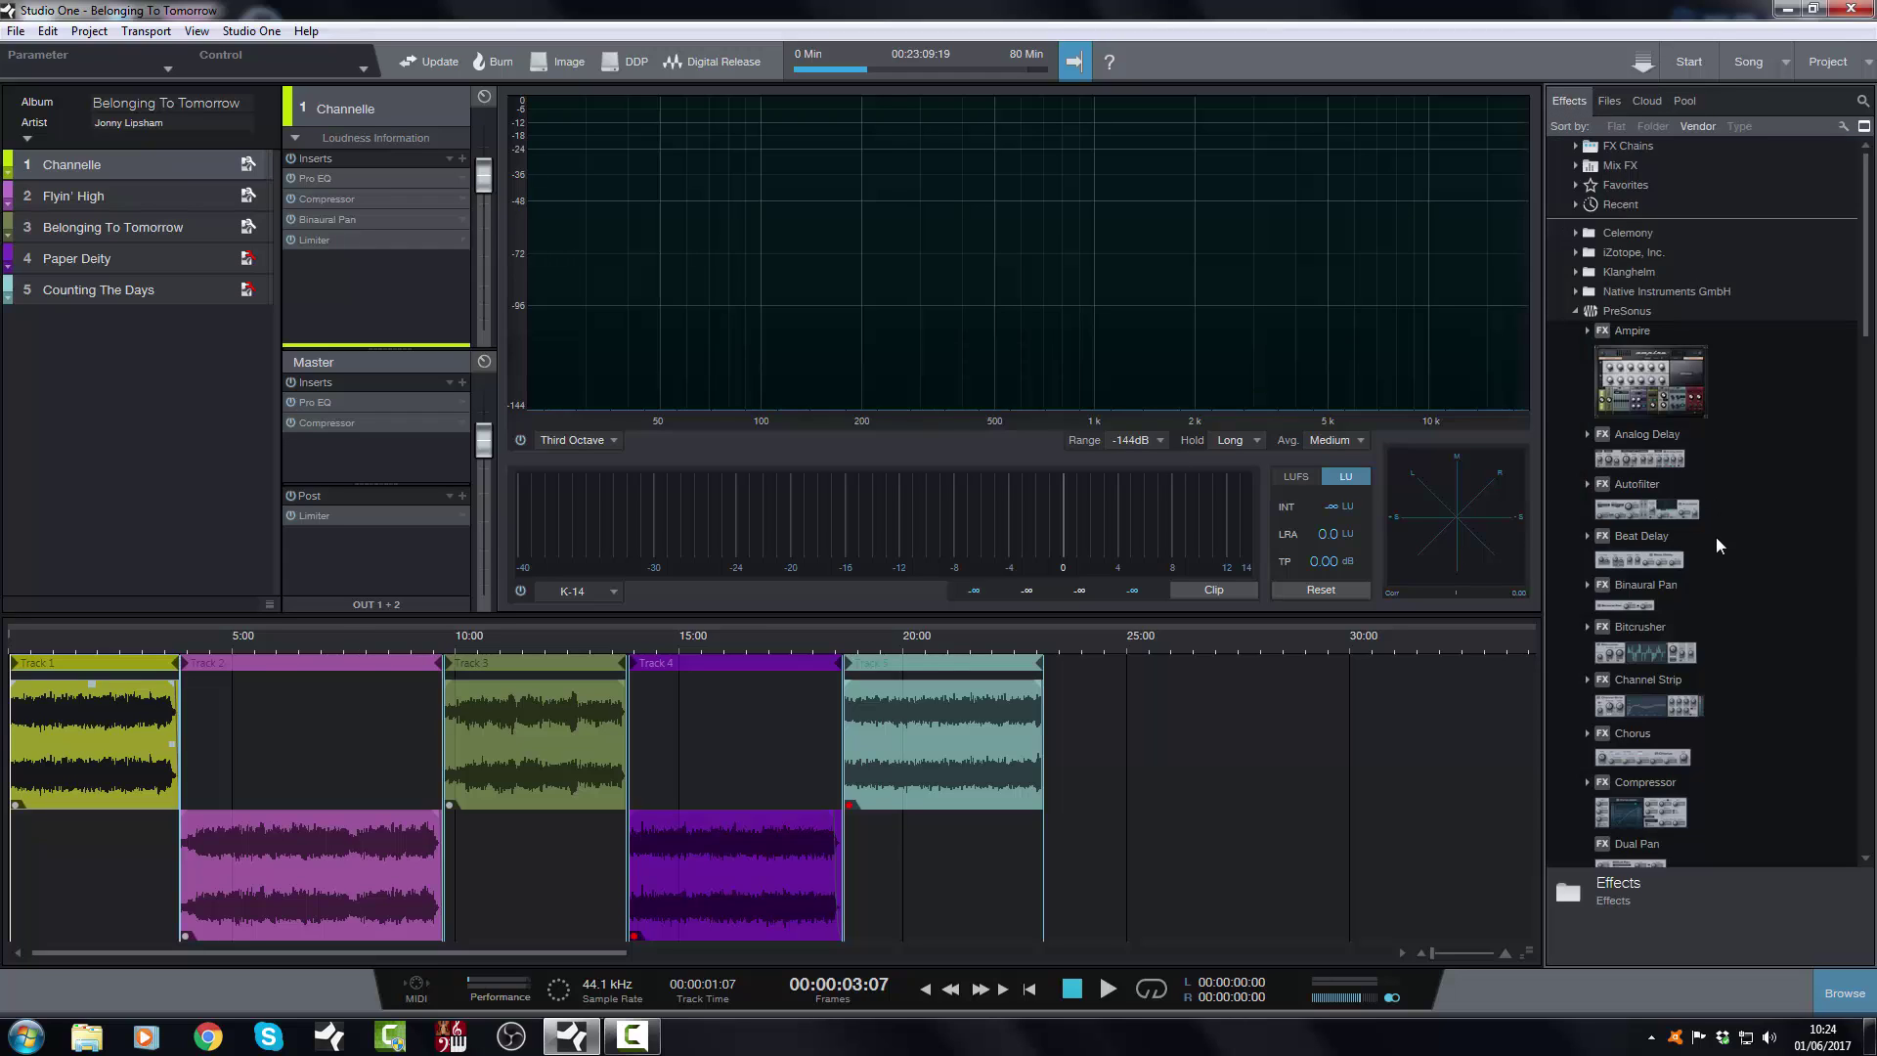